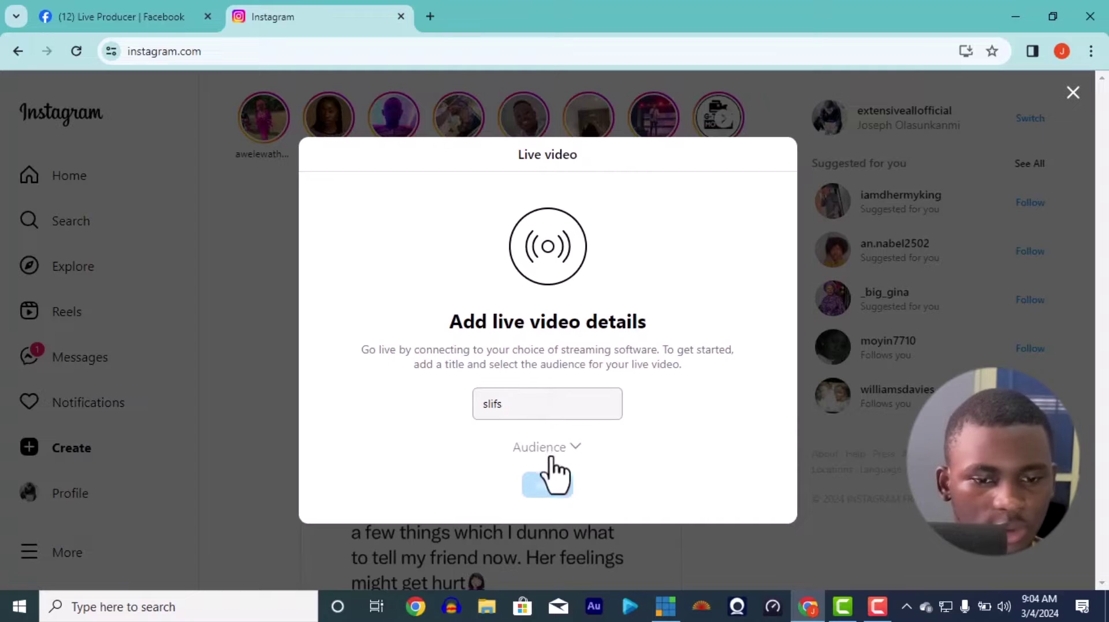
Set the audience of the Instagram live video to Practice and continue to the stream setup.
{"action": "left_click", "coordinate": [550, 458]}
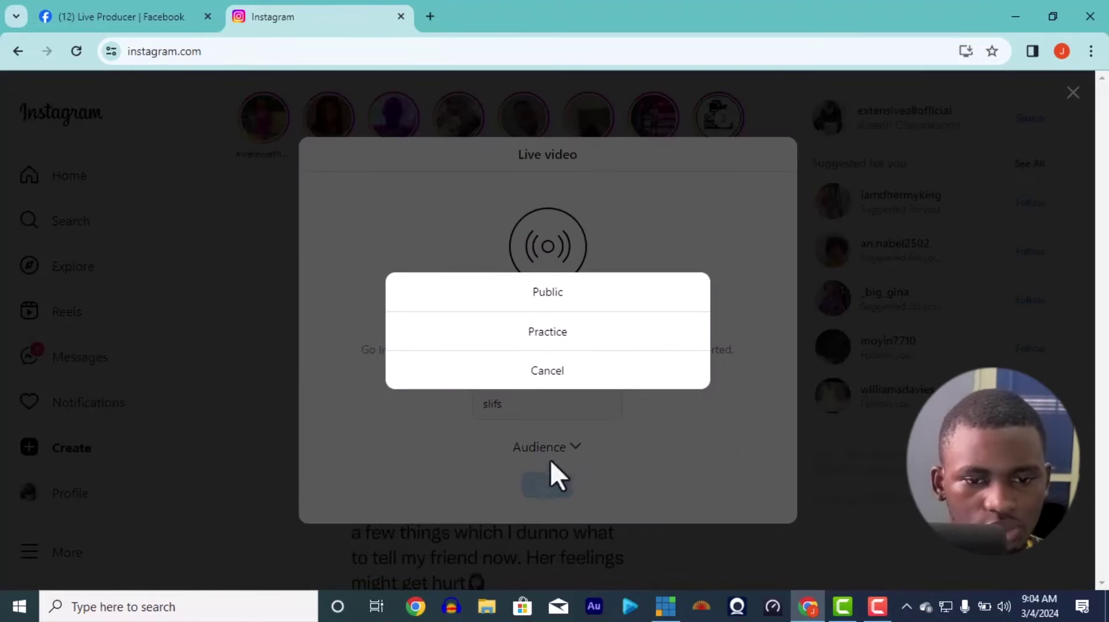
{"action": "left_click", "coordinate": [569, 333]}
{"action": "left_click", "coordinate": [547, 496]}
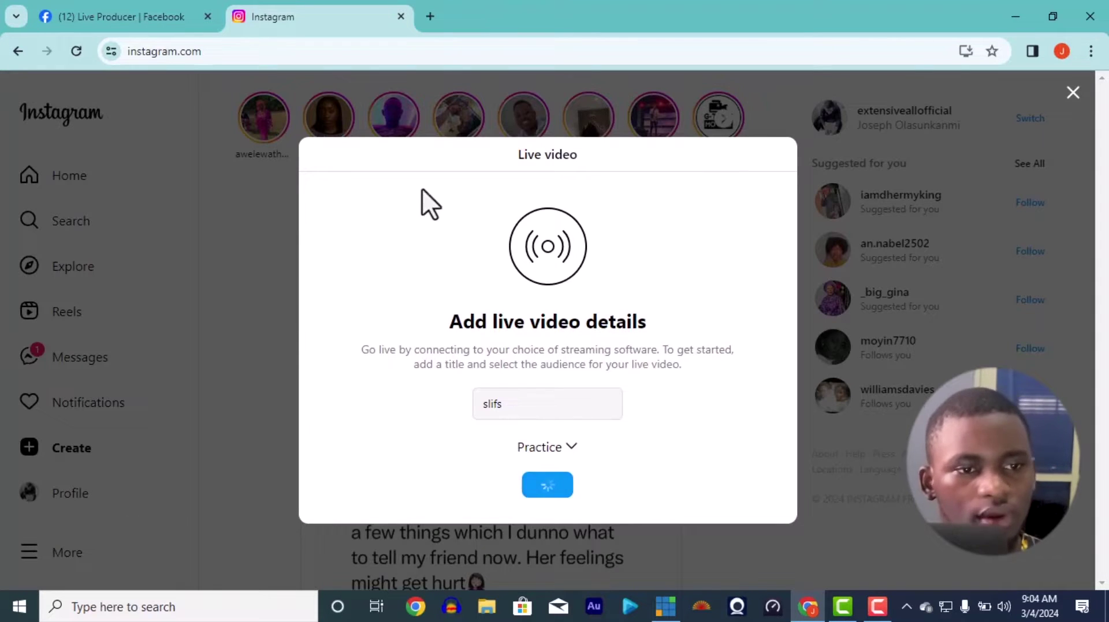
Switch to the Facebook Live Producer page and enter the post title "isodgi" and the description "odihgosi".
{"action": "left_click", "coordinate": [186, 14]}
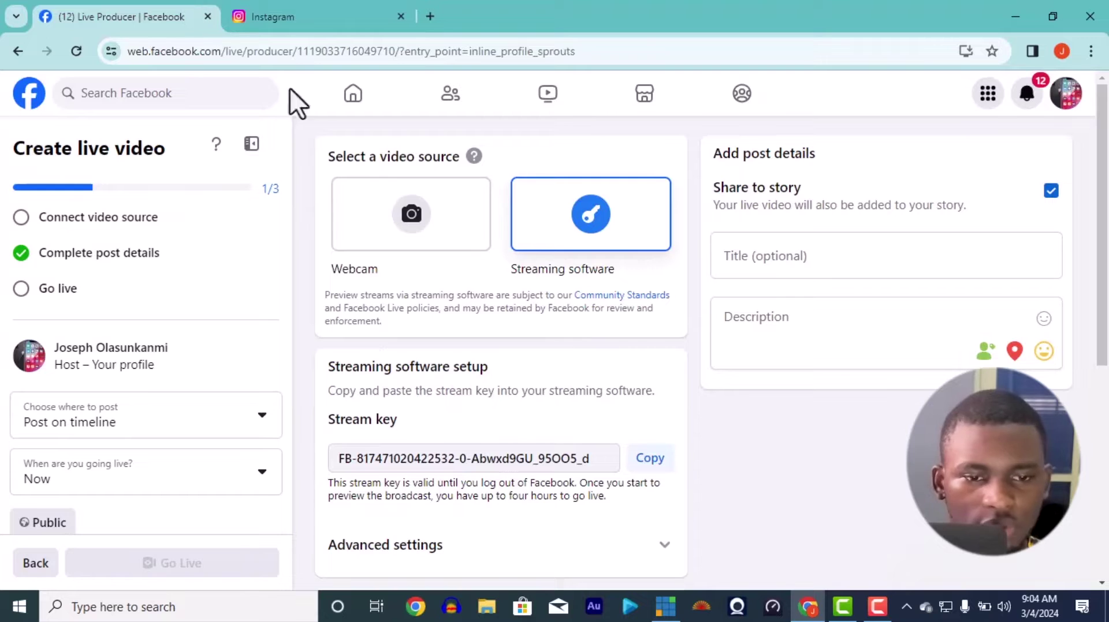
{"action": "left_click", "coordinate": [836, 265]}
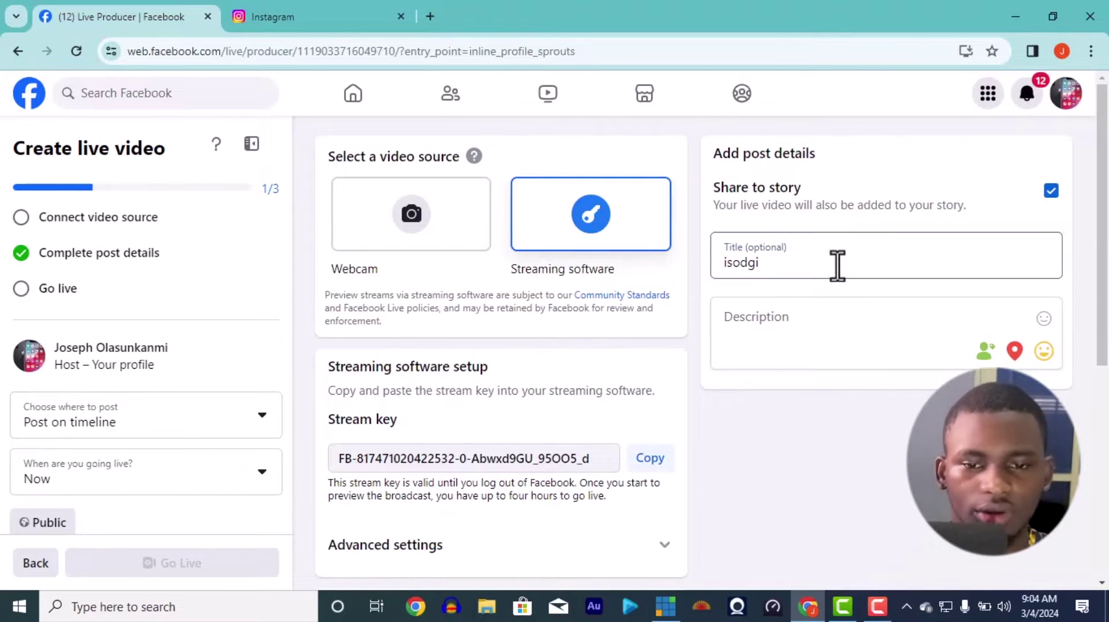
{"action": "left_click", "coordinate": [833, 315]}
{"action": "type", "text": "odihgosi"}
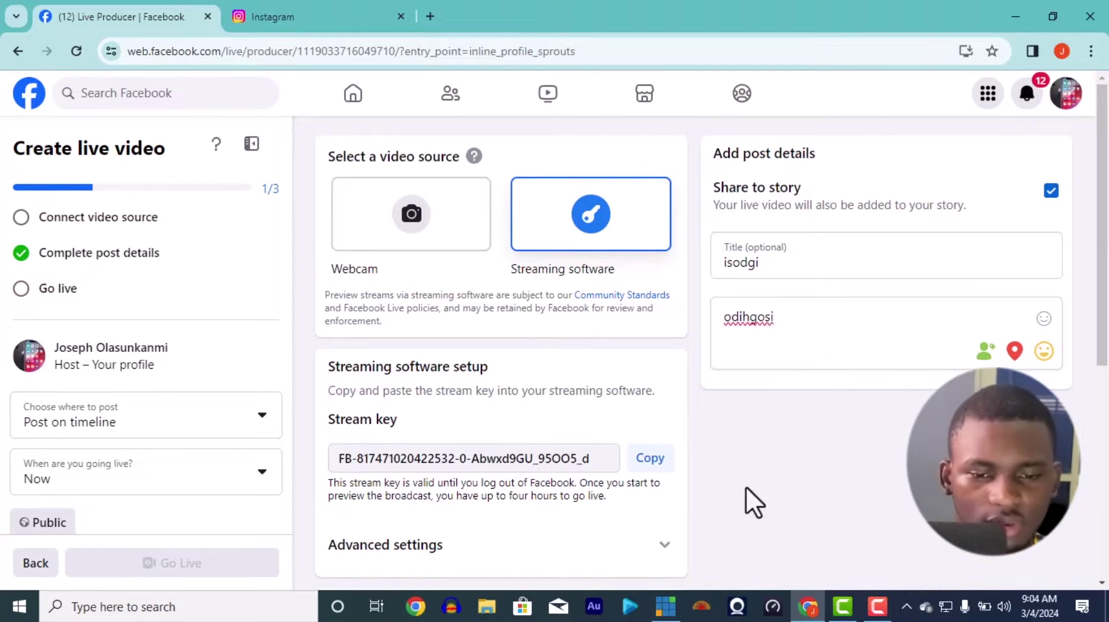
Switch to vMix and add the program Output as an input.
{"action": "left_click", "coordinate": [670, 609]}
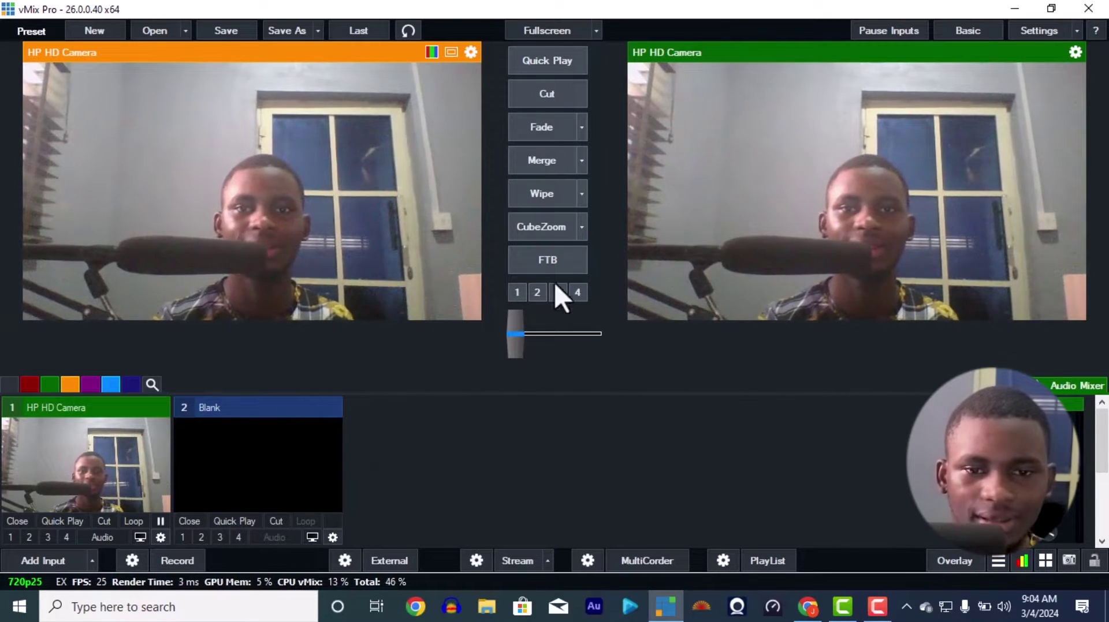
{"action": "left_click", "coordinate": [93, 564]}
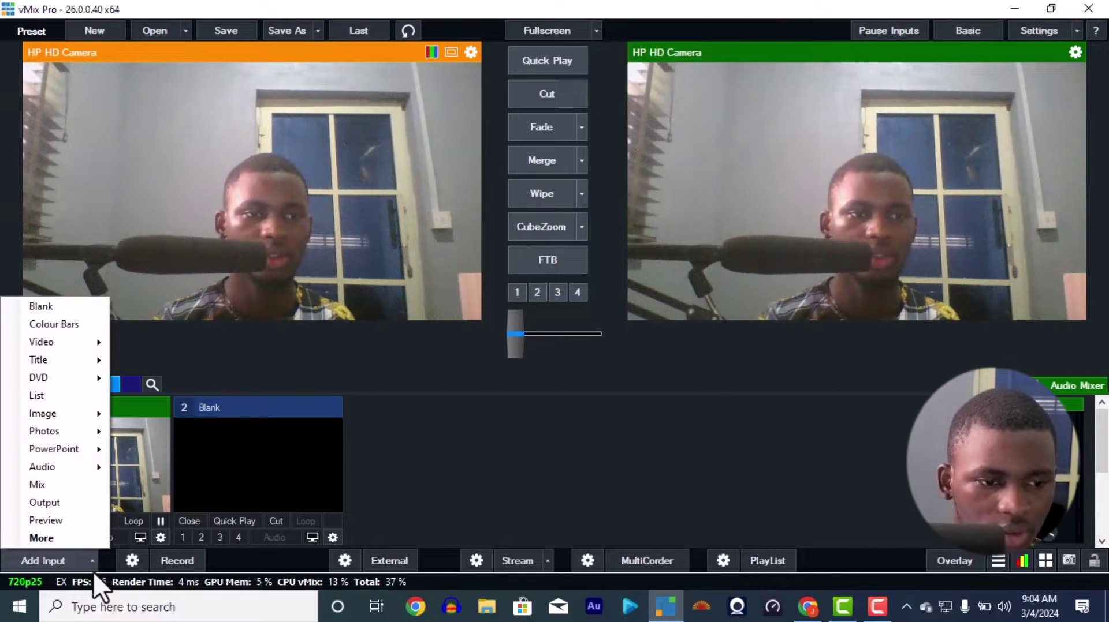
{"action": "left_click", "coordinate": [85, 500]}
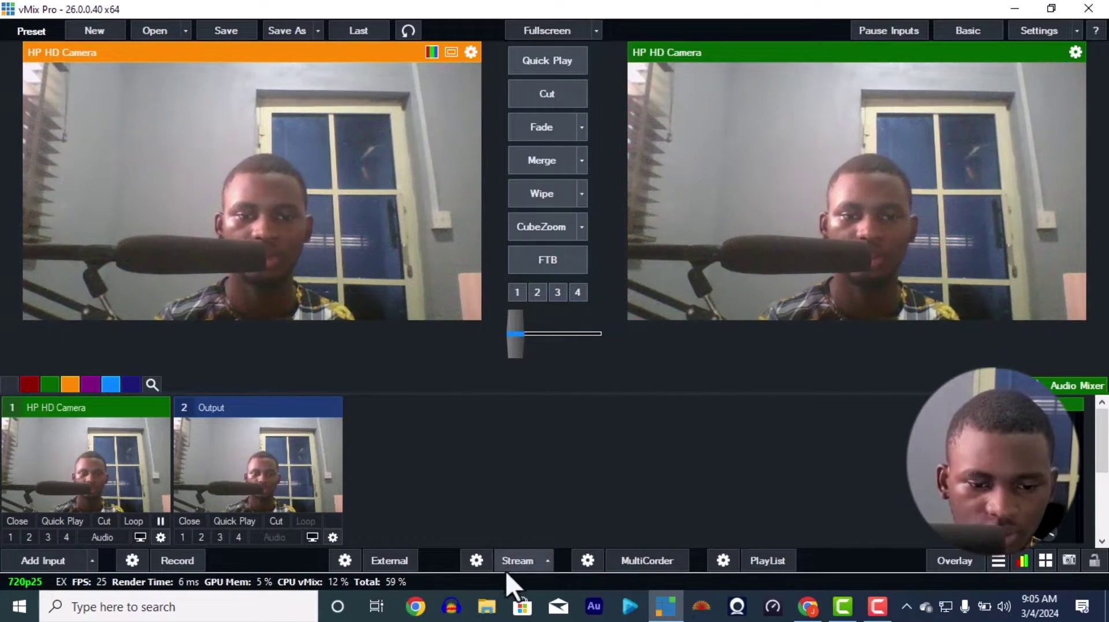
Add the video VID_20230903_145427 from the Videos folder as a vMix input and load it into preview.
{"action": "left_click", "coordinate": [487, 607]}
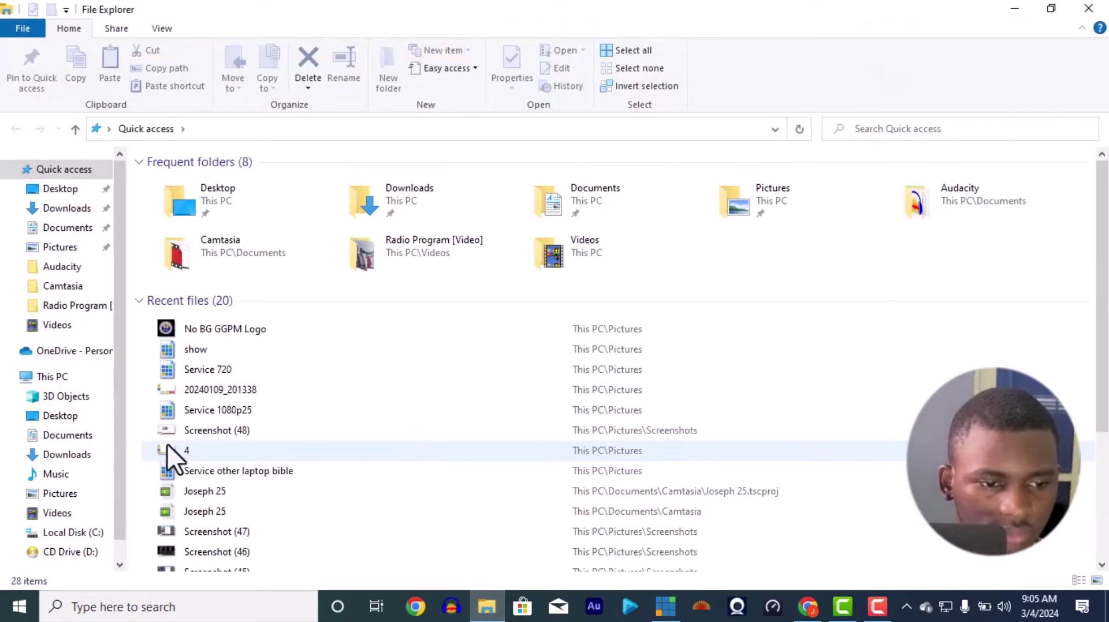
{"action": "left_click", "coordinate": [56, 512]}
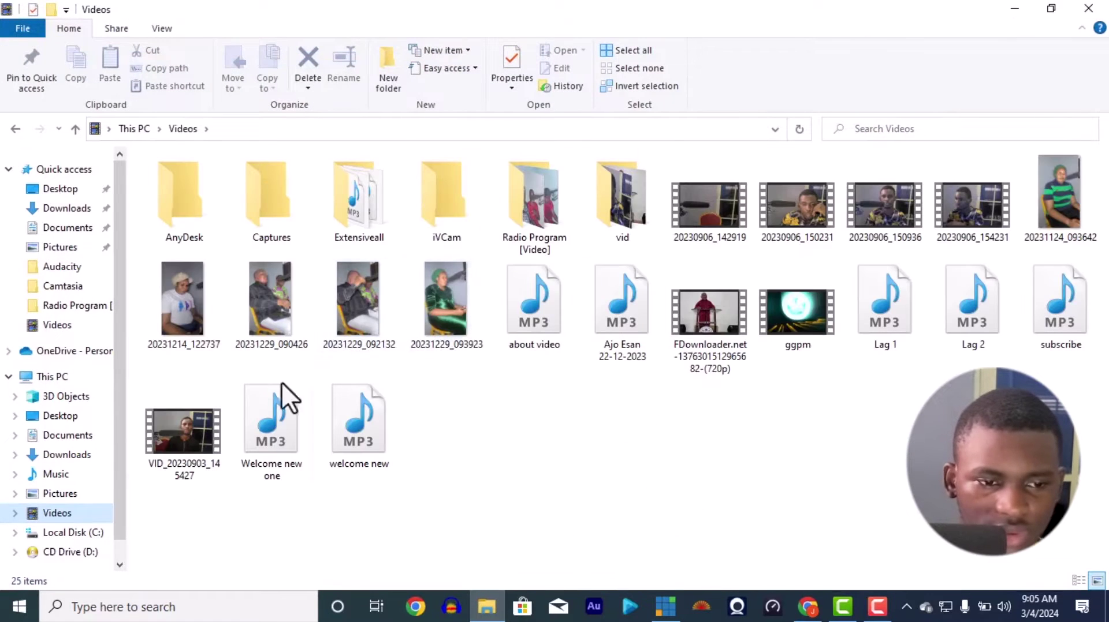
{"action": "left_click_drag", "start_coordinate": [176, 434], "coordinate": [644, 504]}
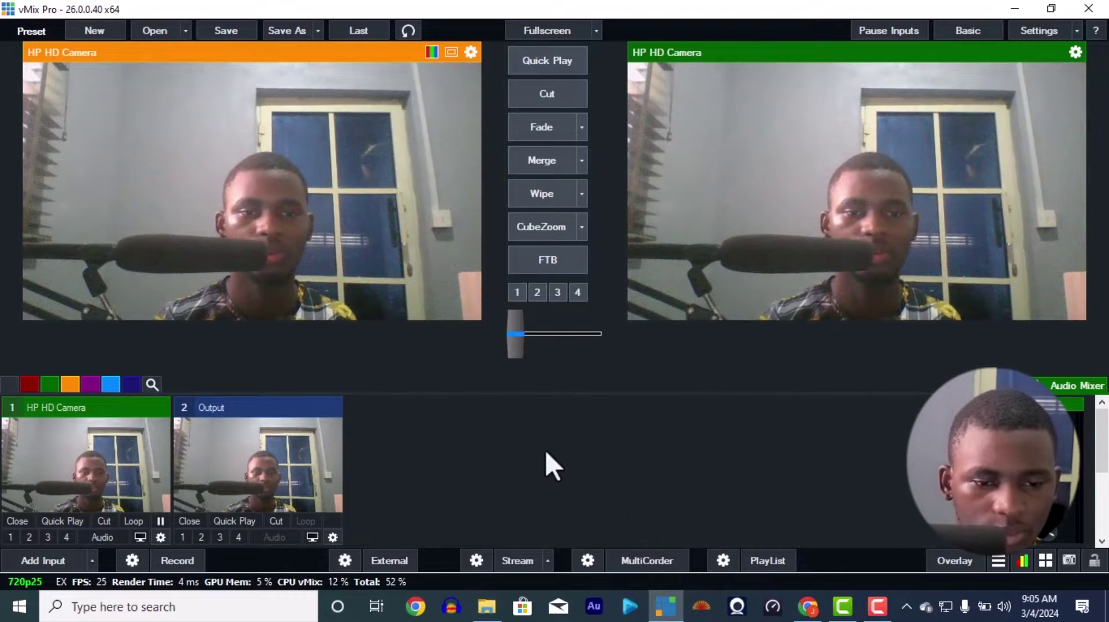
{"action": "left_click", "coordinate": [476, 463]}
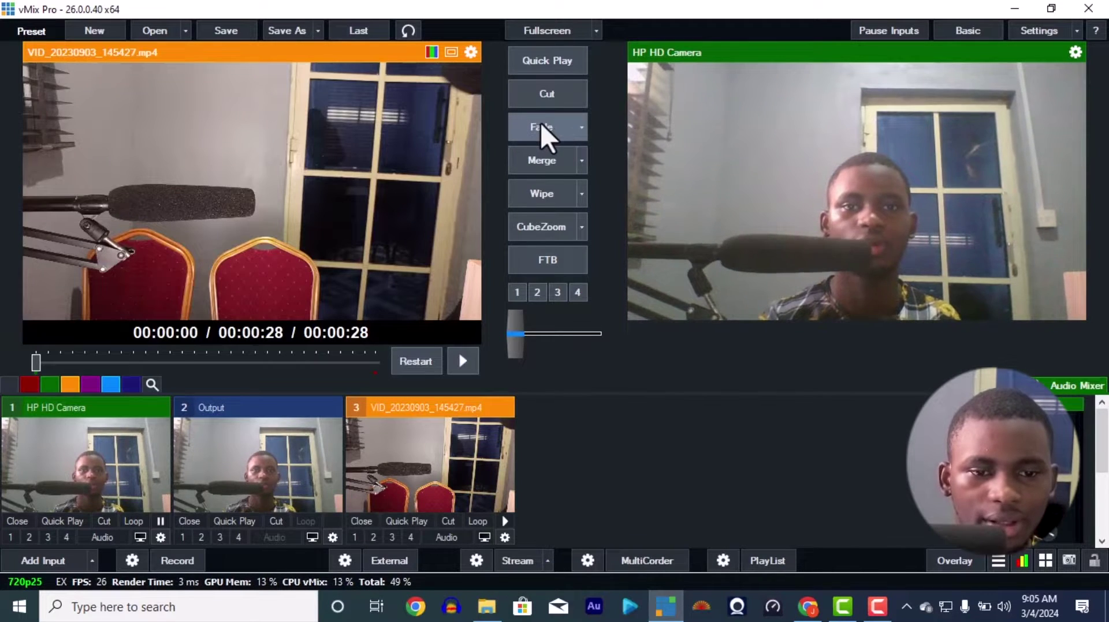
Fade the video to the live output, check its audio in the mixer, and fade back to the HP HD Camera.
{"action": "left_click", "coordinate": [539, 123]}
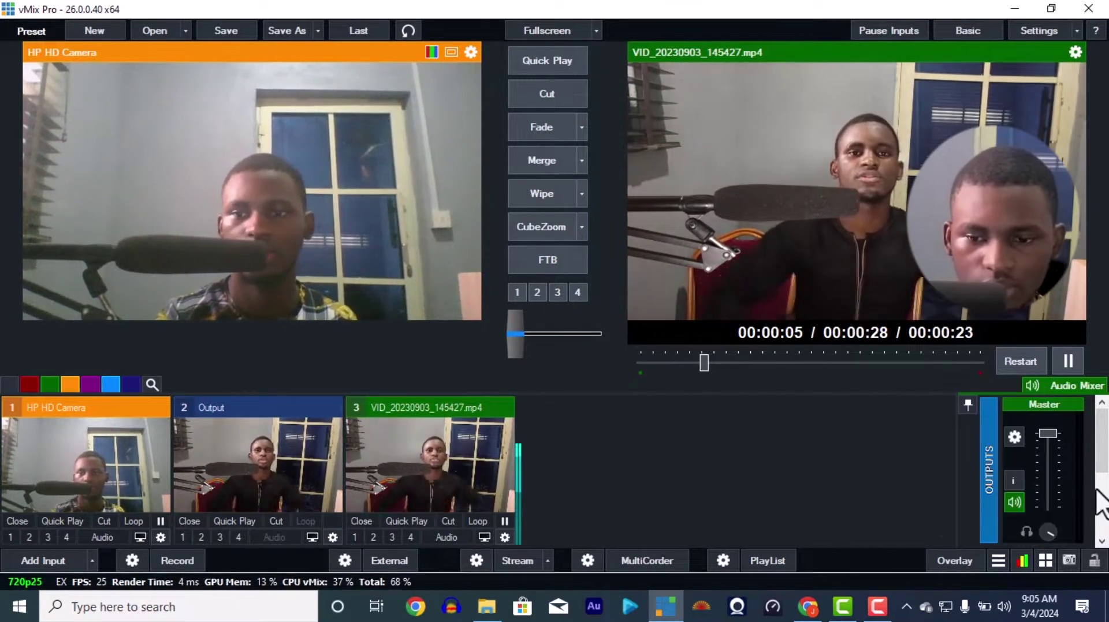
{"action": "scroll", "coordinate": [1100, 501], "scroll_direction": "down", "scroll_amount": 3}
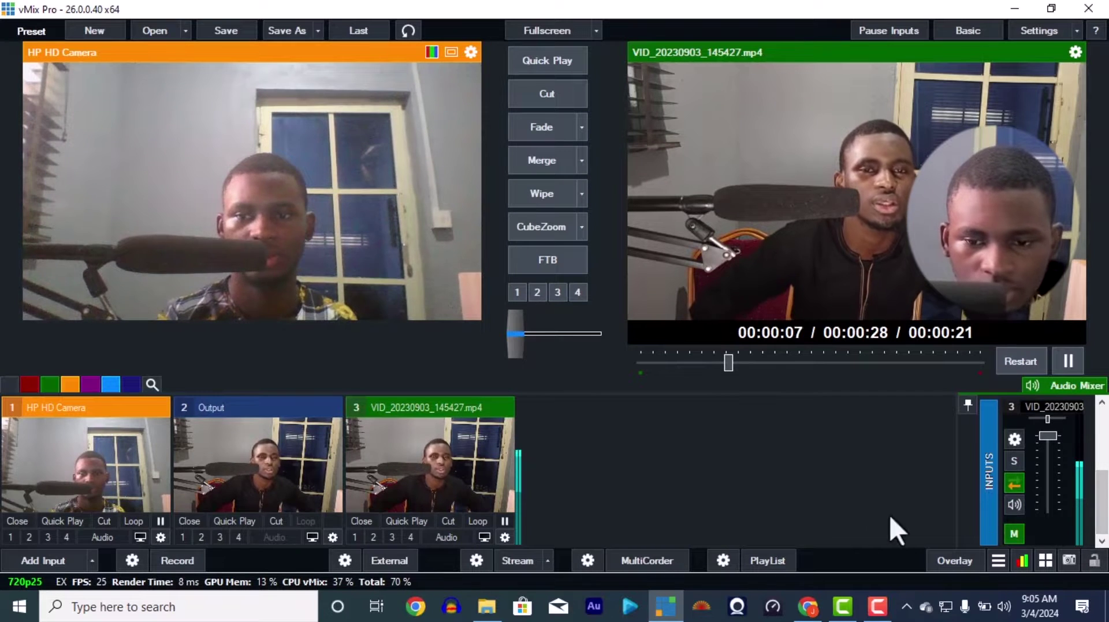
{"action": "scroll", "coordinate": [1102, 444], "scroll_direction": "up", "scroll_amount": 3}
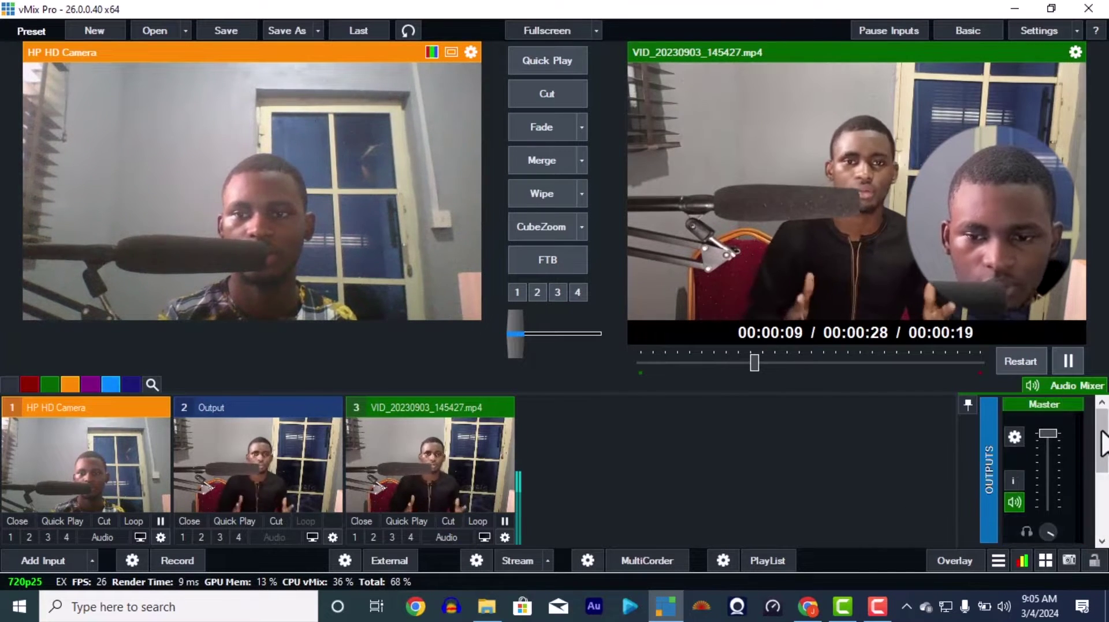
{"action": "left_click", "coordinate": [543, 130]}
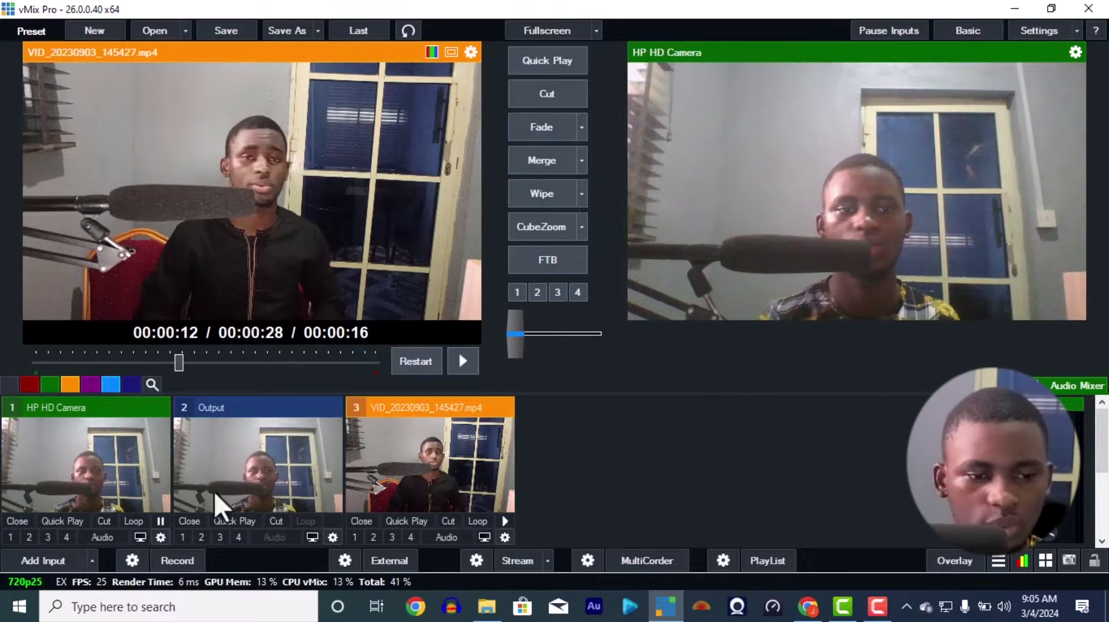
Set the source of Output 2 to Input2 in the vMix output settings and save the change.
{"action": "left_click_drag", "start_coordinate": [418, 427], "coordinate": [285, 421]}
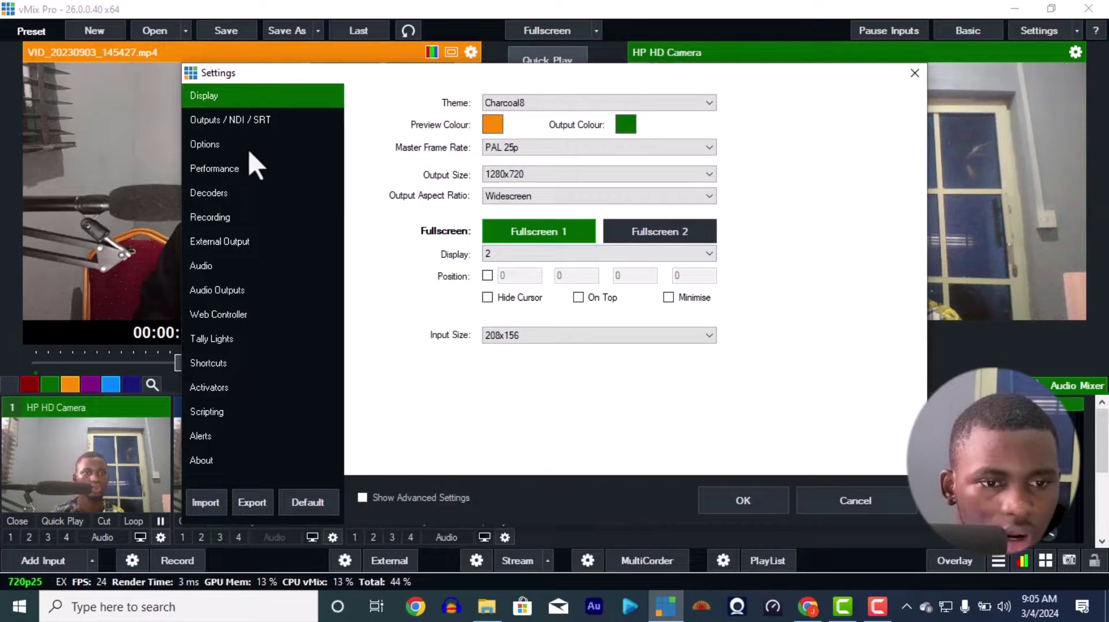
{"action": "left_click", "coordinate": [265, 118]}
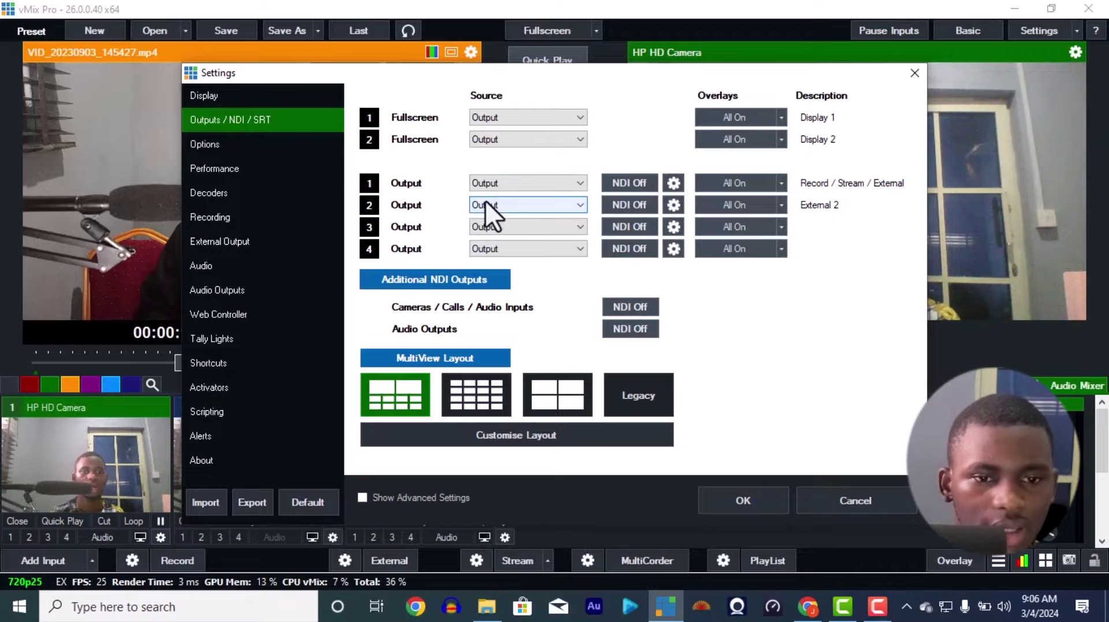
{"action": "left_click_drag", "start_coordinate": [529, 80], "coordinate": [663, 65]}
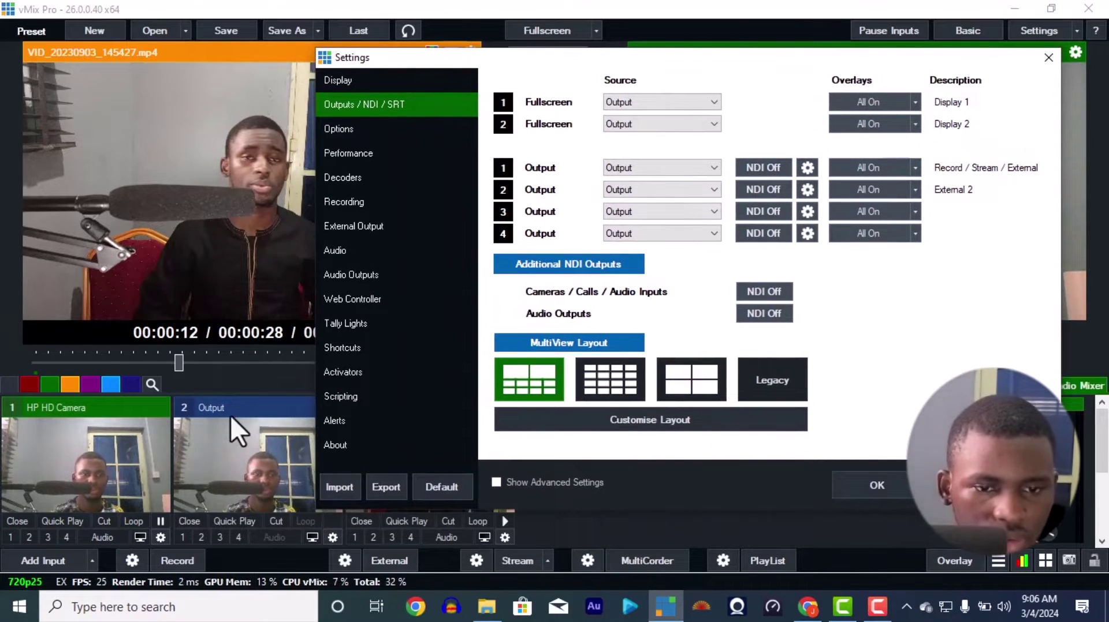
{"action": "left_click", "coordinate": [663, 194]}
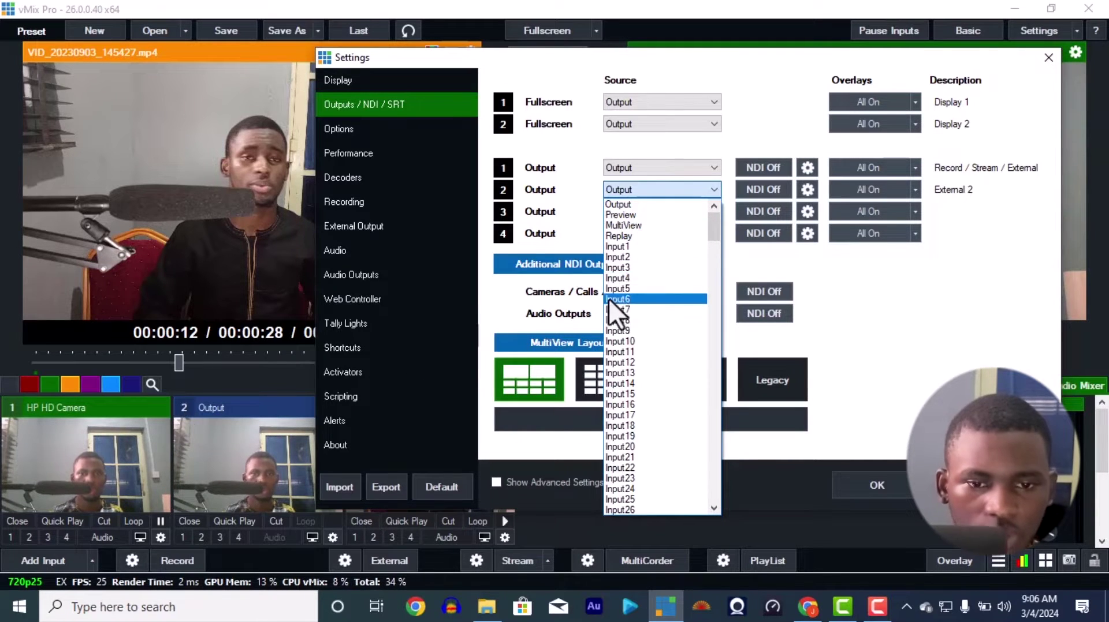
{"action": "left_click", "coordinate": [633, 258]}
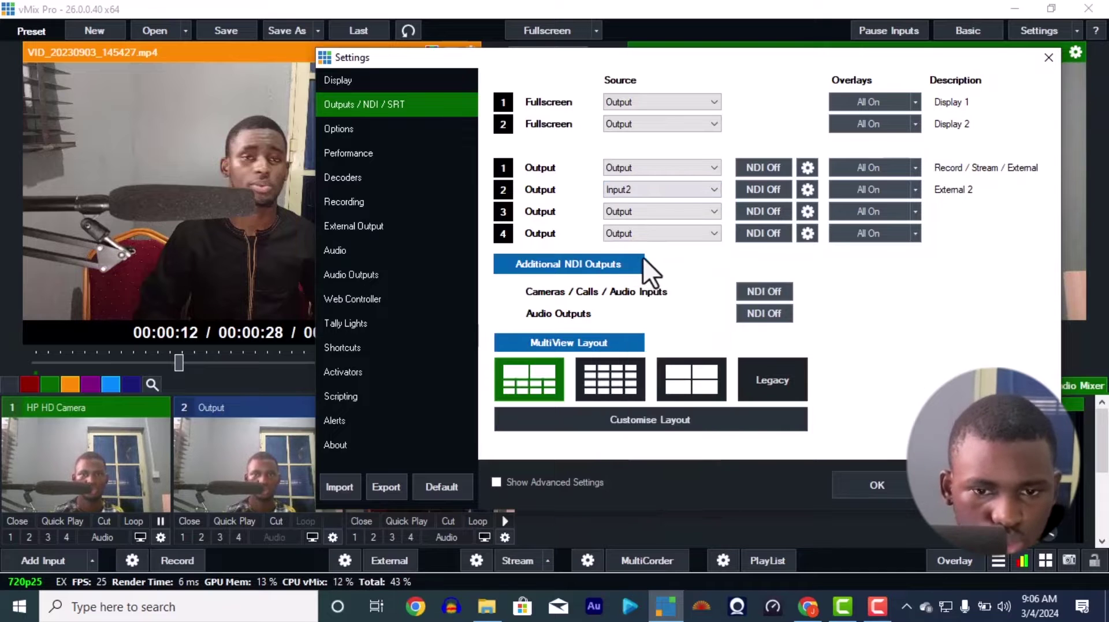
{"action": "left_click", "coordinate": [873, 481]}
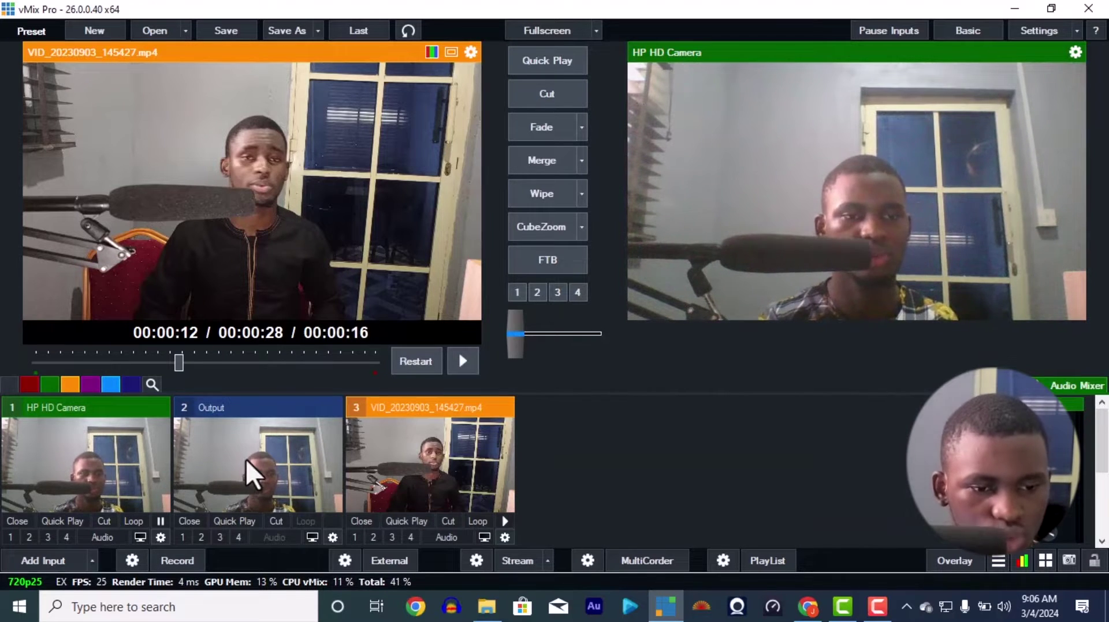
Replace the stream key of vMix stream 1 with the stream key from the Facebook Live Producer page.
{"action": "left_click", "coordinate": [474, 559]}
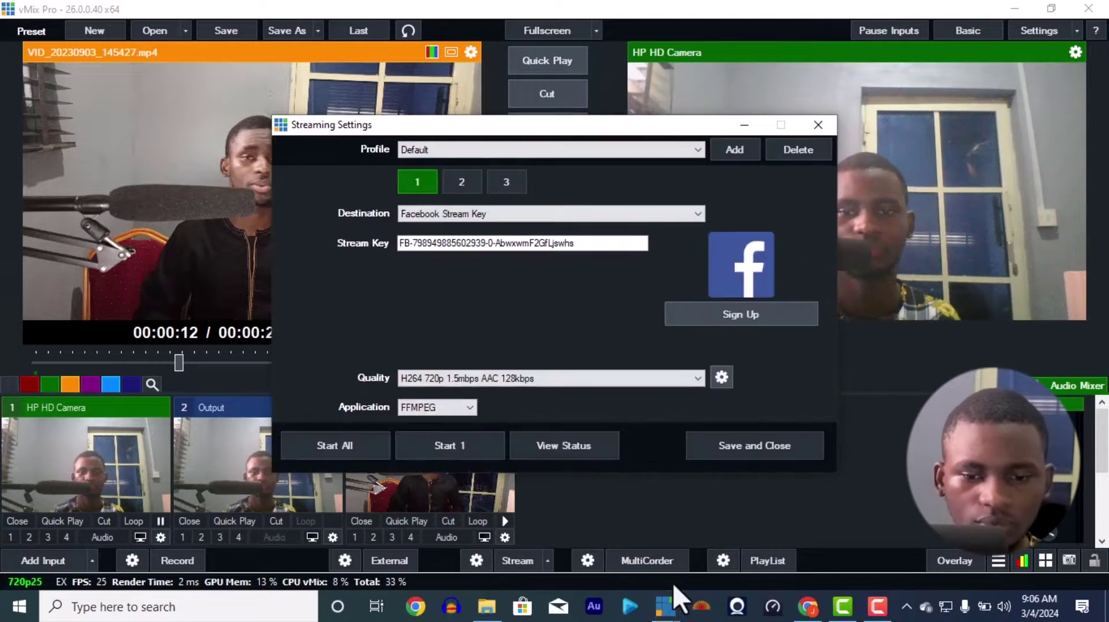
{"action": "left_click", "coordinate": [807, 606]}
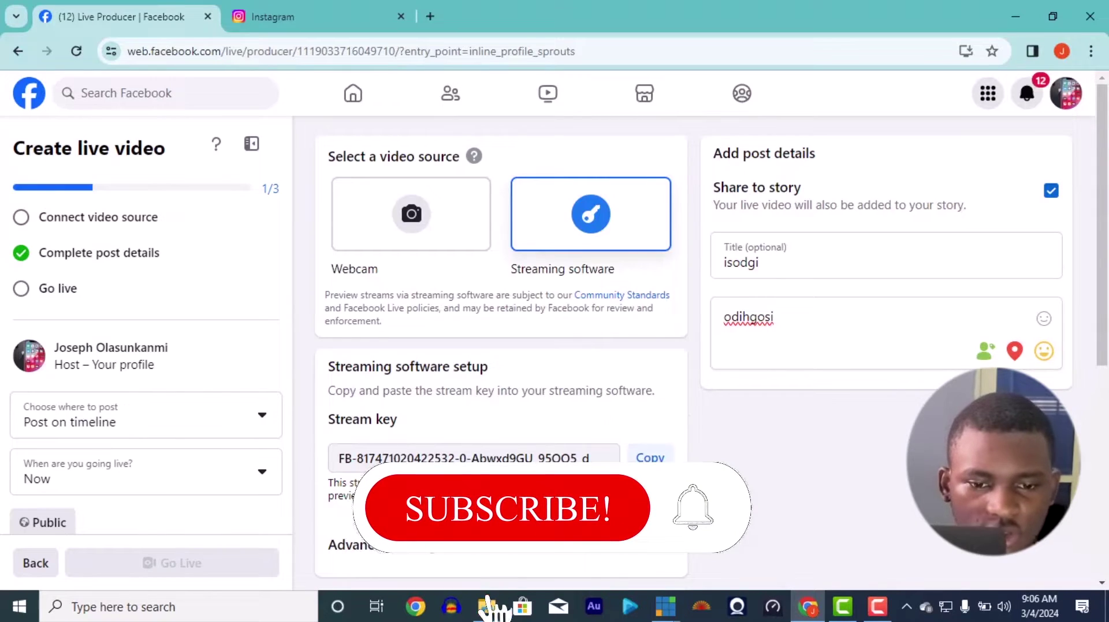
{"action": "mouse_move", "coordinate": [665, 605]}
{"action": "left_click", "coordinate": [644, 554]}
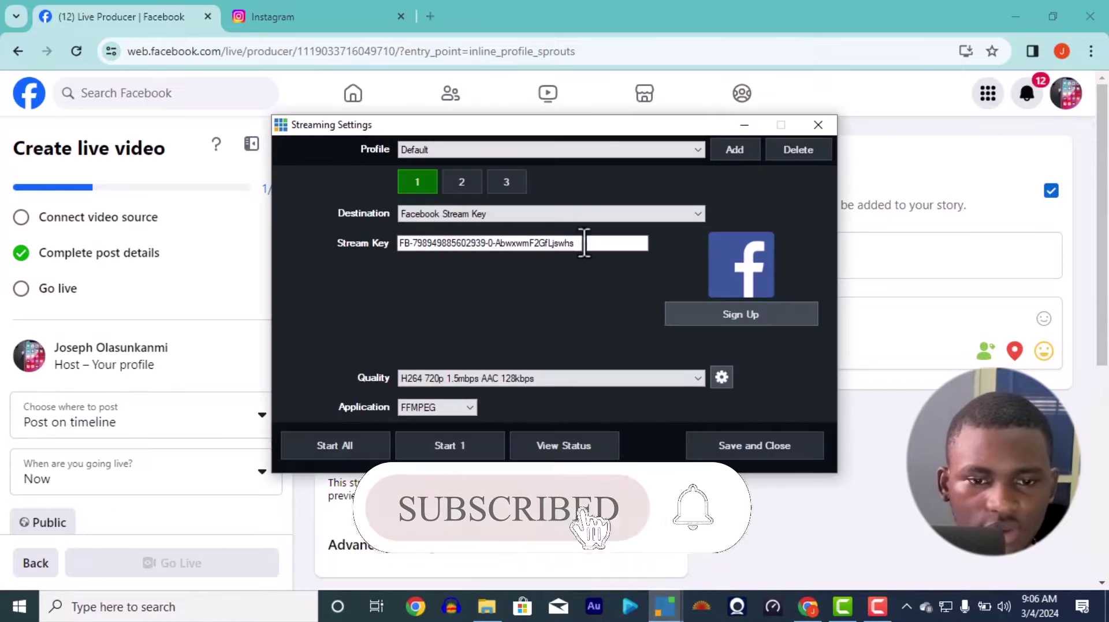
{"action": "double_click", "coordinate": [580, 248]}
{"action": "key", "text": "ctrl+a"}
{"action": "key", "text": "BackSpace"}
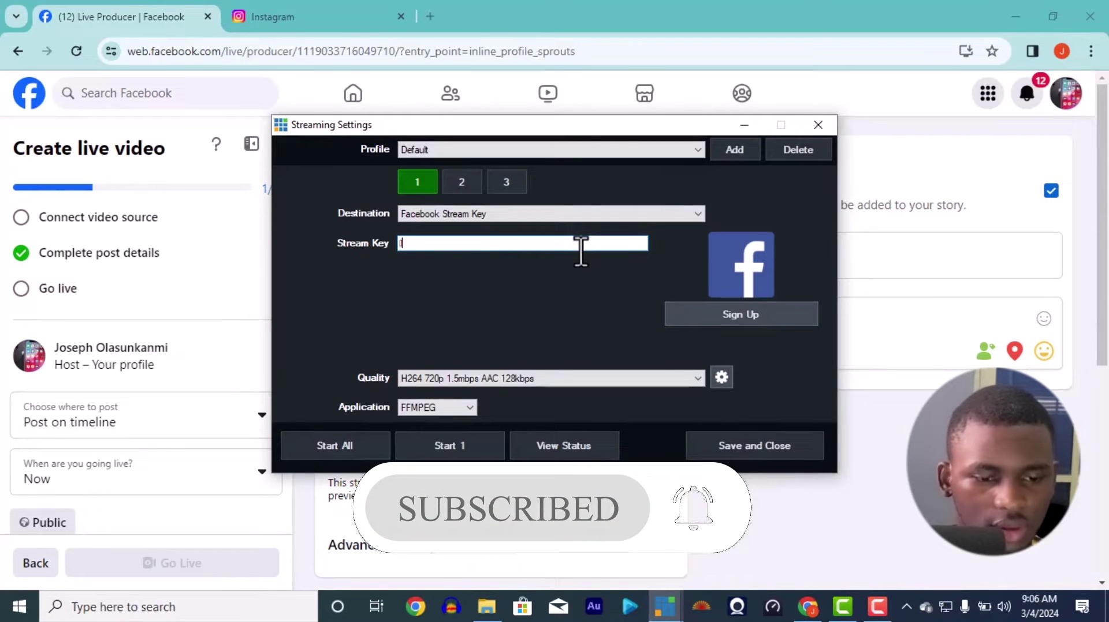
{"action": "key", "text": "ctrl+v"}
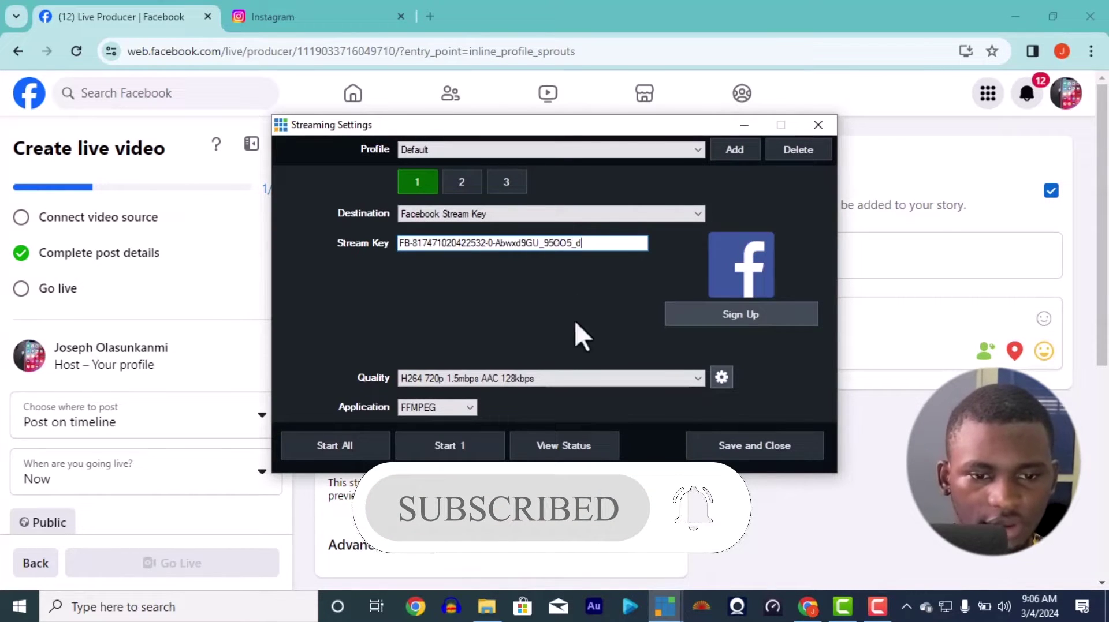
Set the quality of stream 1 to Facebook H264 720p 1.5mbps AAC 128kbps and save the streaming settings.
{"action": "left_click", "coordinate": [570, 378]}
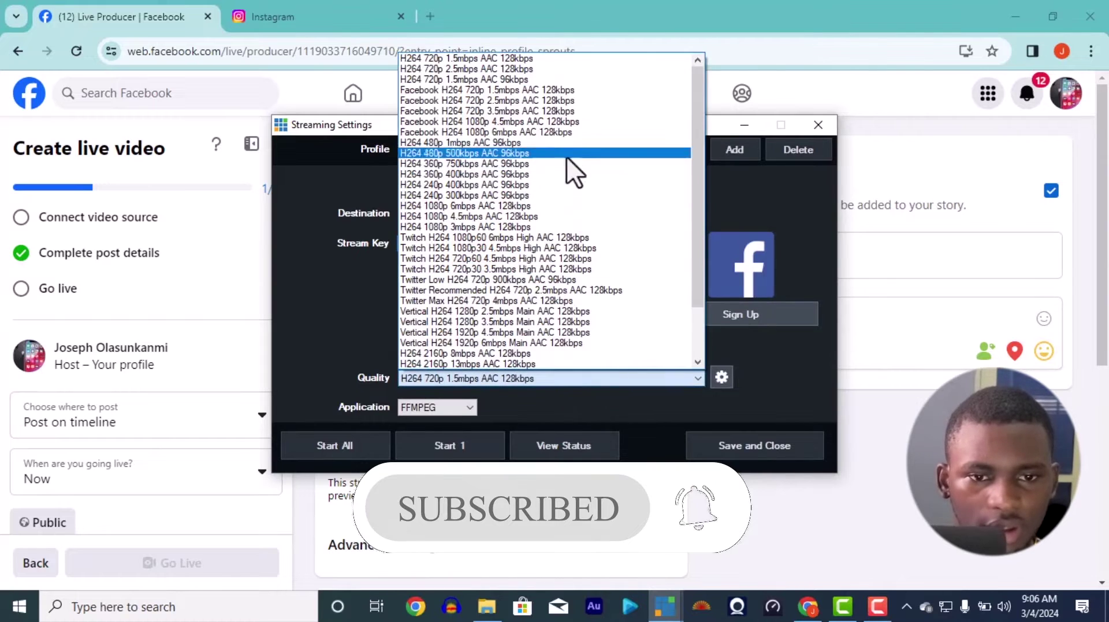
{"action": "left_click", "coordinate": [572, 90]}
{"action": "left_click", "coordinate": [698, 446]}
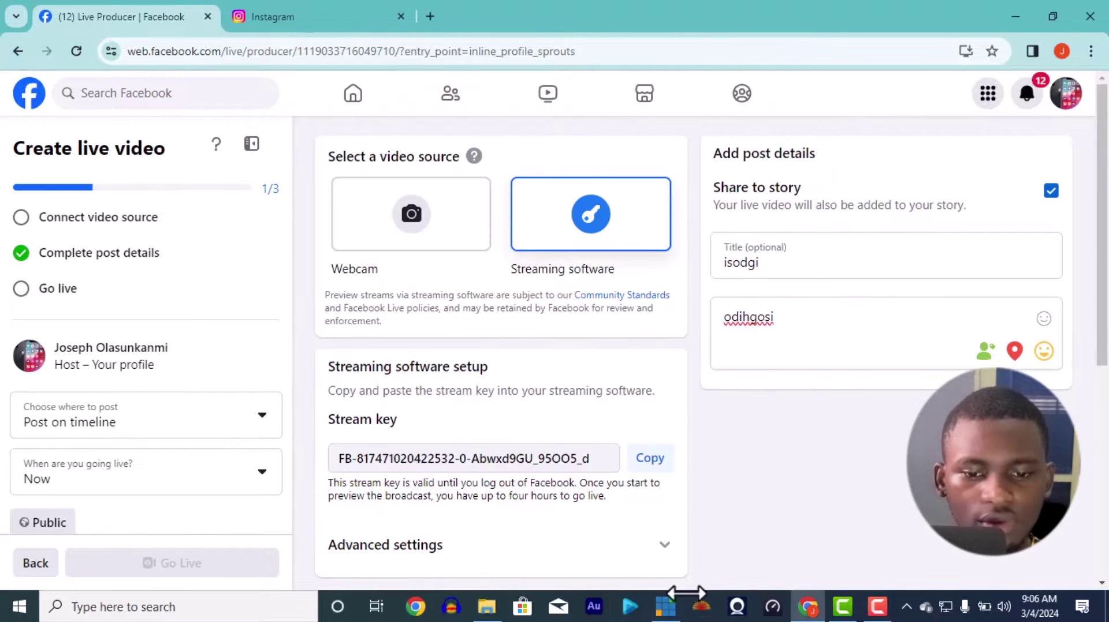
Copy the stream URL of the Instagram live video and return to vMix.
{"action": "left_click", "coordinate": [339, 15]}
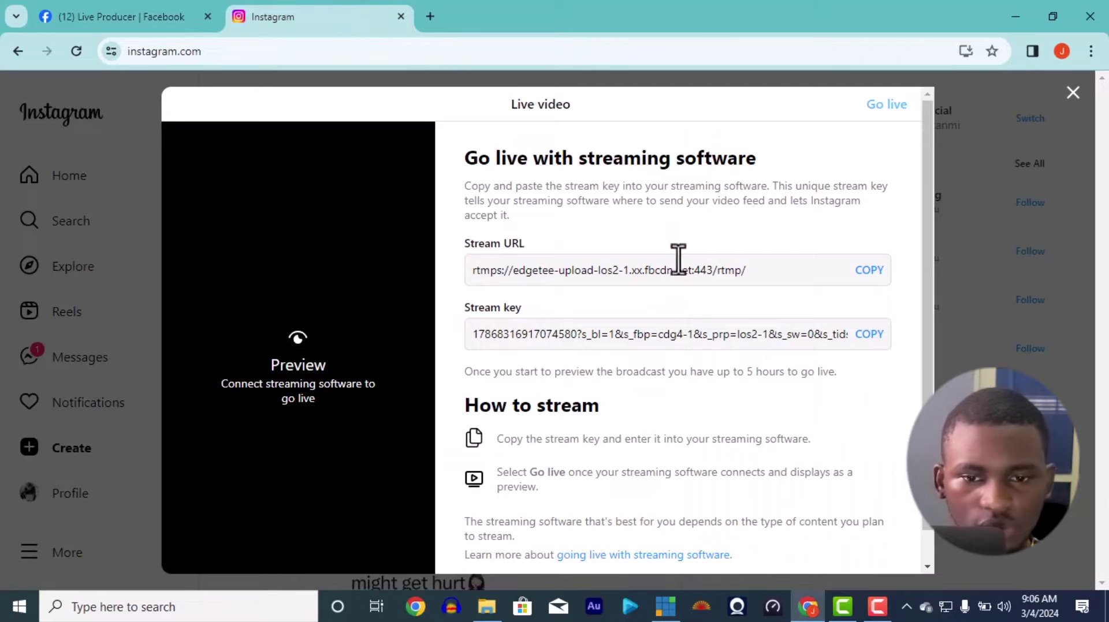
{"action": "left_click", "coordinate": [866, 271]}
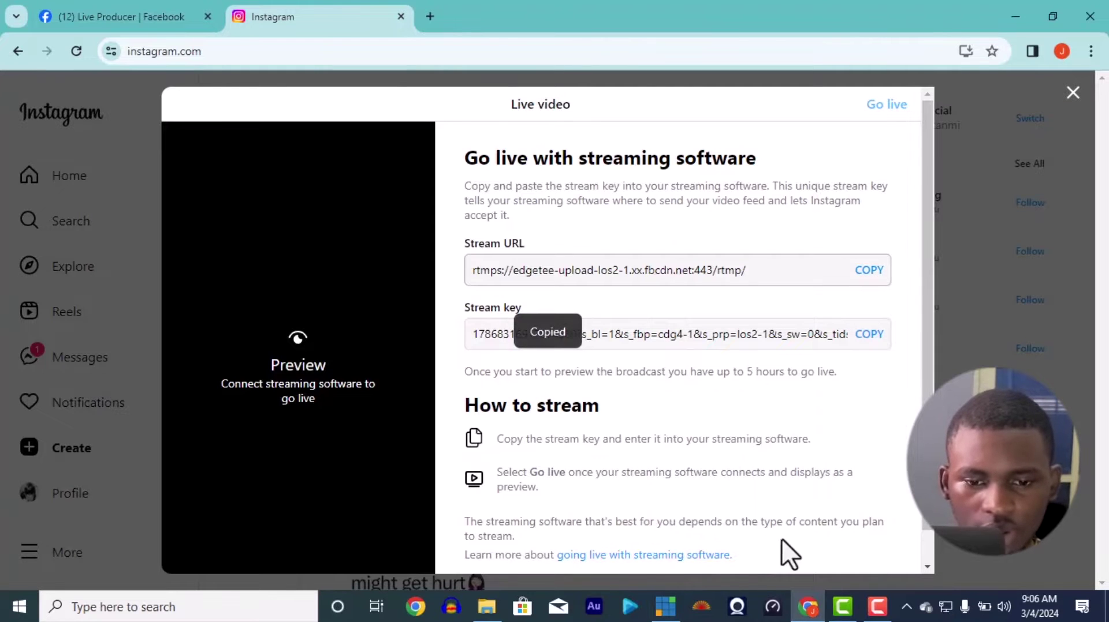
{"action": "left_click", "coordinate": [664, 605]}
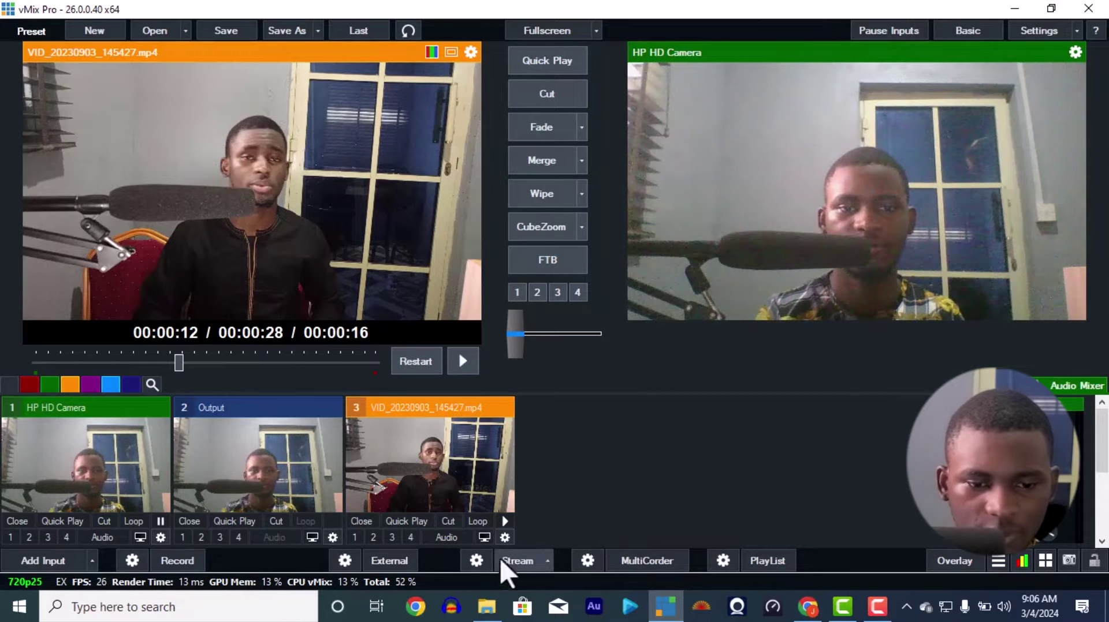
Set the destination of stream 2 to Custom RTMP Server and paste the copied Instagram stream URL as its URL.
{"action": "left_click", "coordinate": [476, 562]}
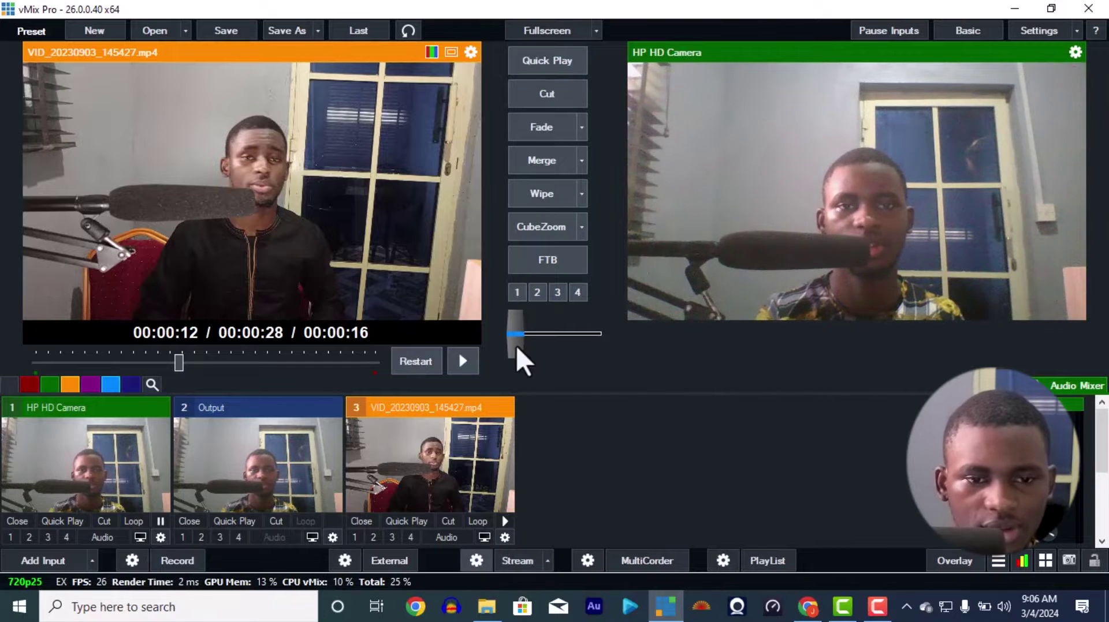
{"action": "left_click", "coordinate": [459, 180]}
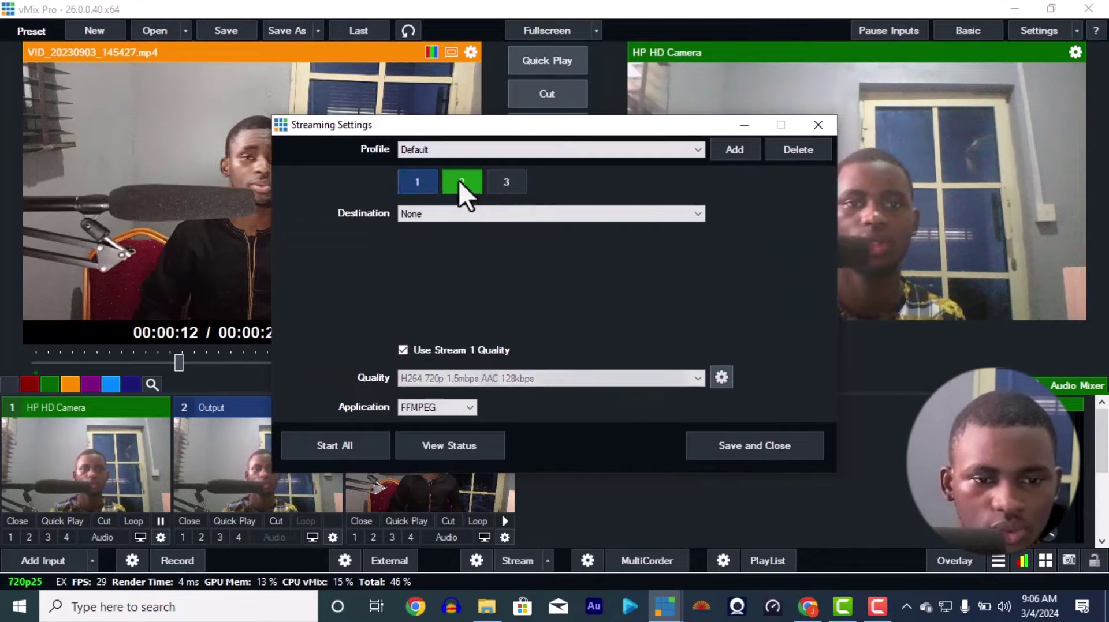
{"action": "left_click", "coordinate": [469, 215]}
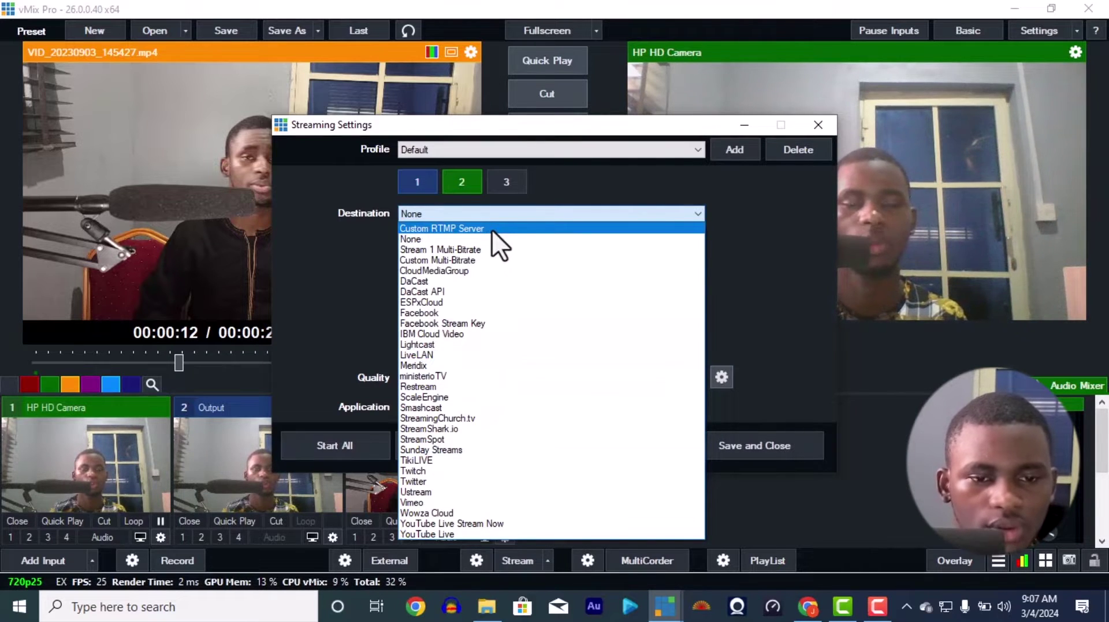
{"action": "left_click", "coordinate": [529, 228]}
{"action": "left_click", "coordinate": [532, 240]}
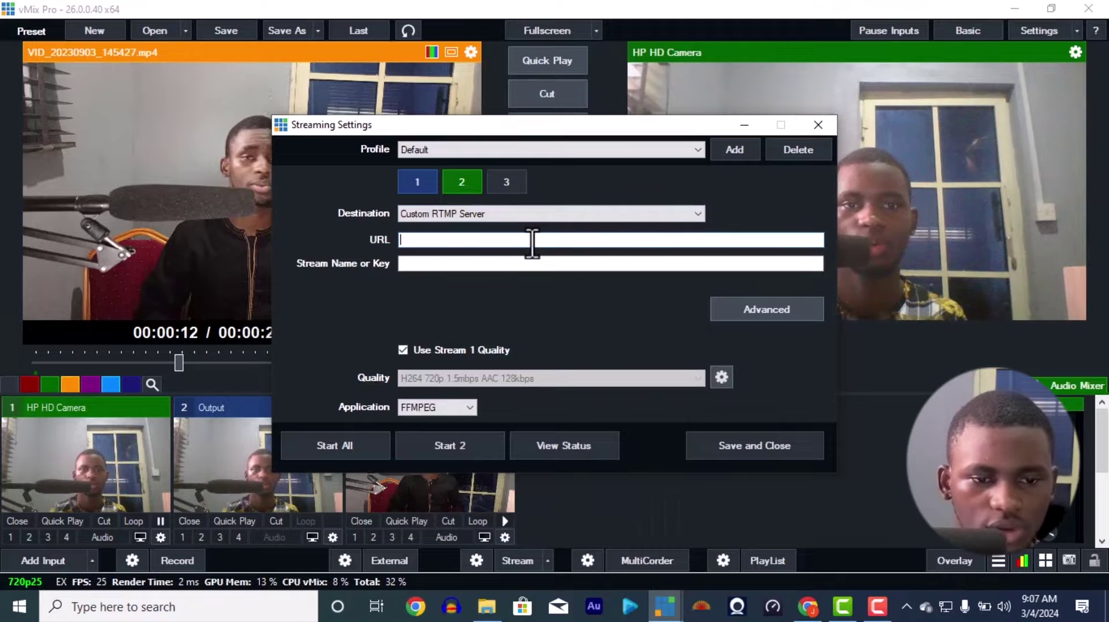
{"action": "key", "text": "ctrl+v"}
Copy the stream key from the Instagram live video page and paste it as the stream key of vMix stream 2.
{"action": "key", "text": "alt+Tab"}
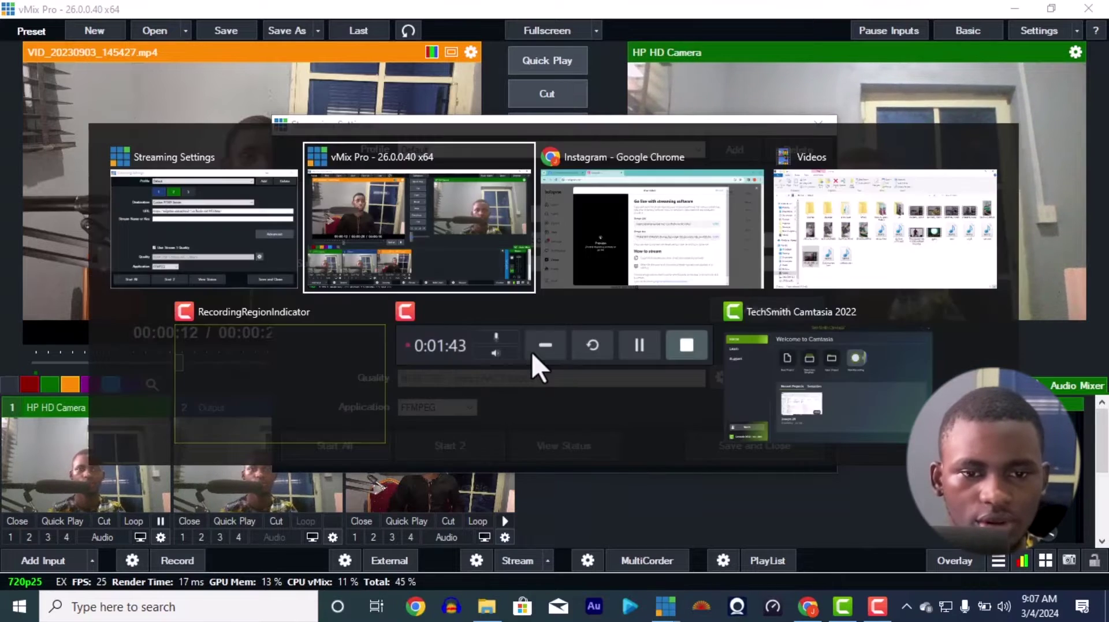
{"action": "left_click", "coordinate": [868, 335]}
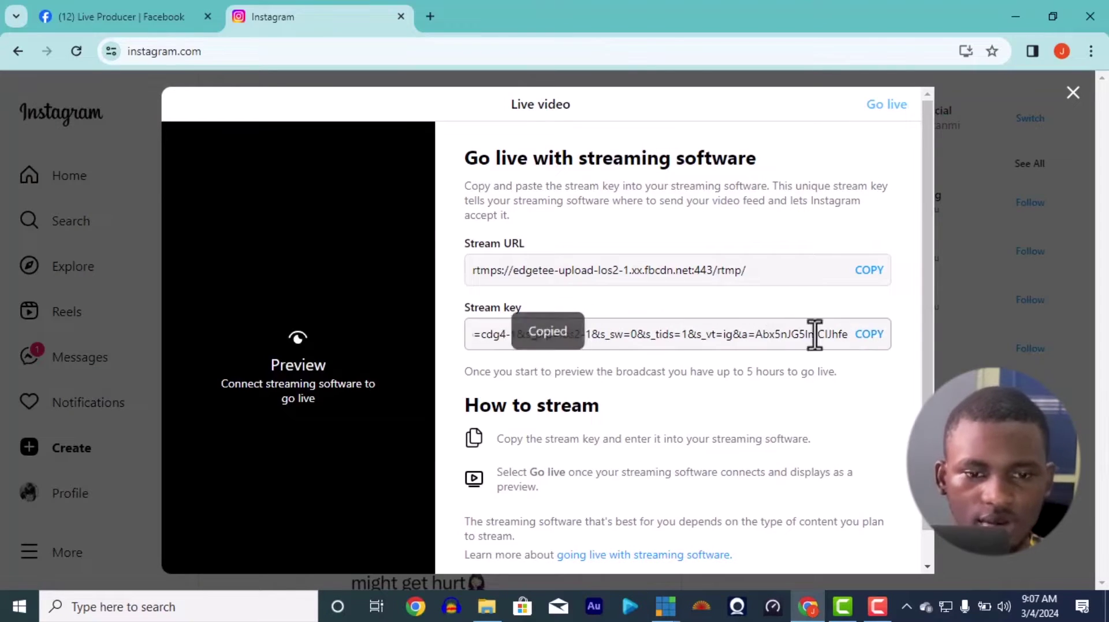
{"action": "key", "text": "alt+Tab"}
{"action": "left_click", "coordinate": [435, 265]}
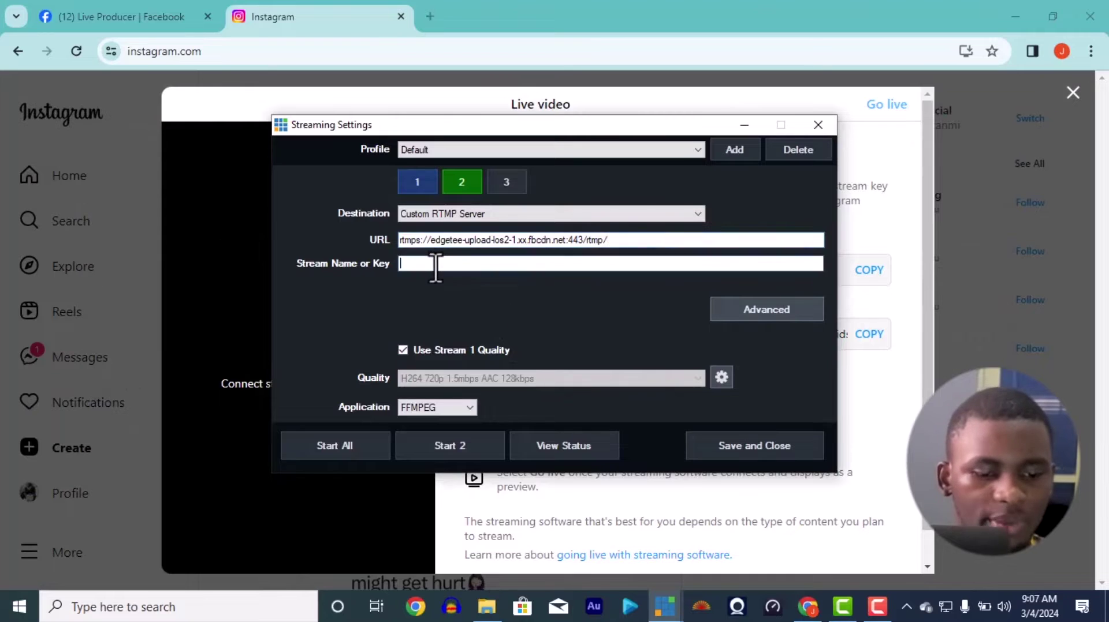
{"action": "key", "text": "ctrl+v"}
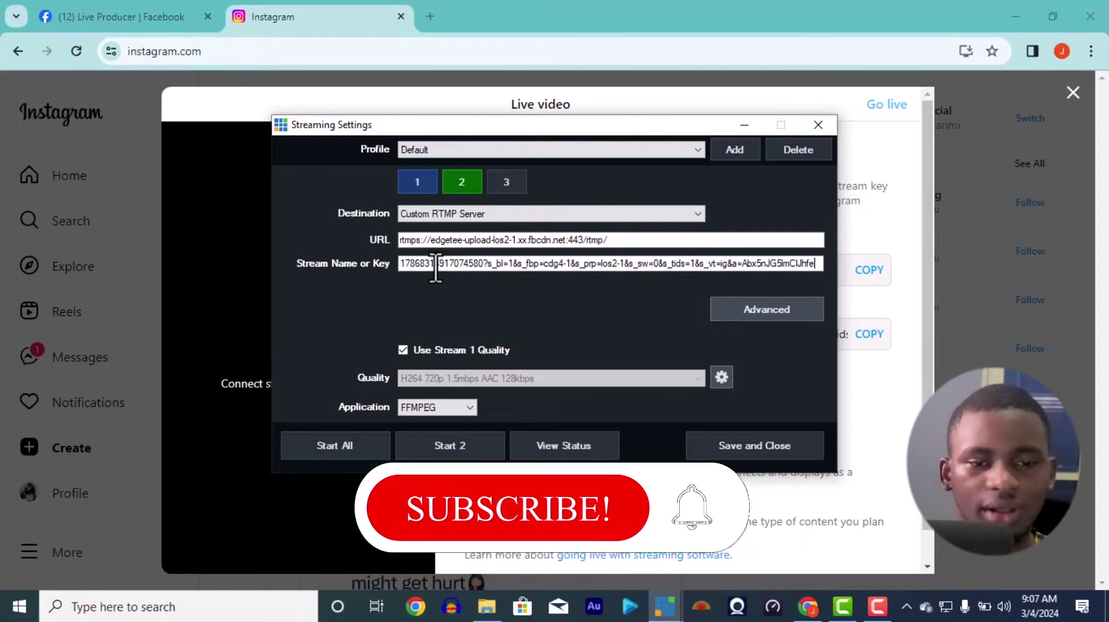
{"action": "left_click", "coordinate": [486, 213]}
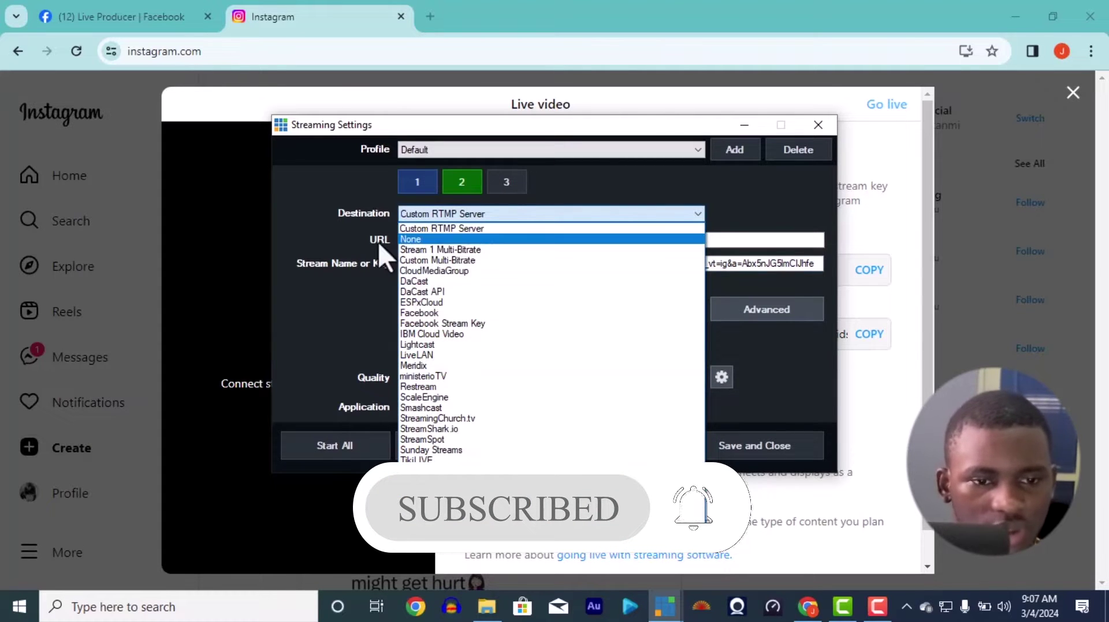
{"action": "left_click", "coordinate": [354, 234]}
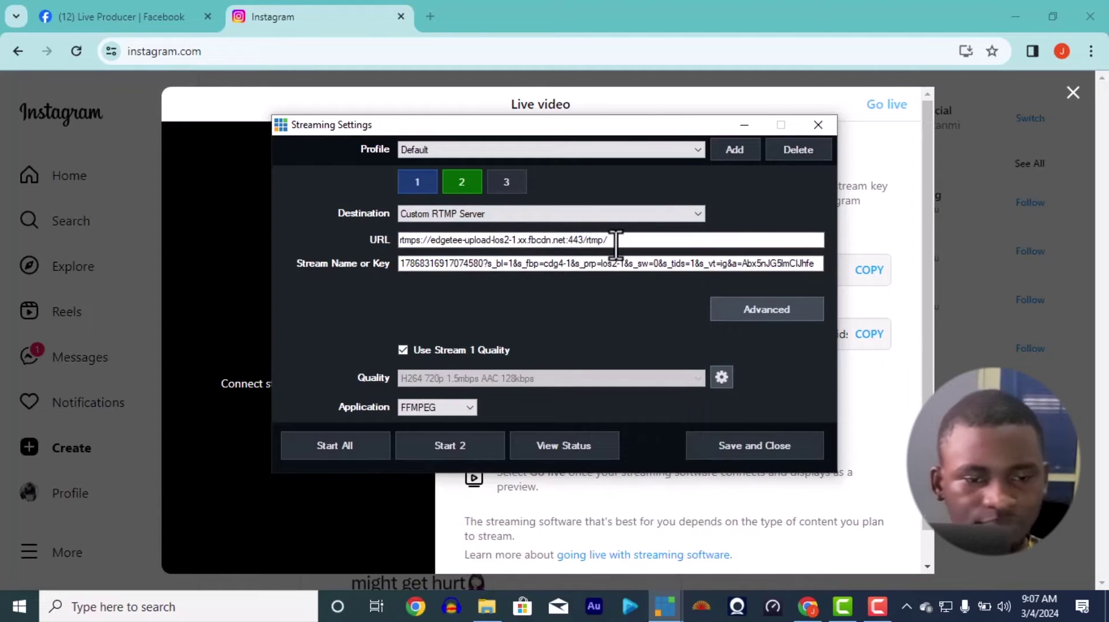
{"action": "double_click", "coordinate": [580, 241]}
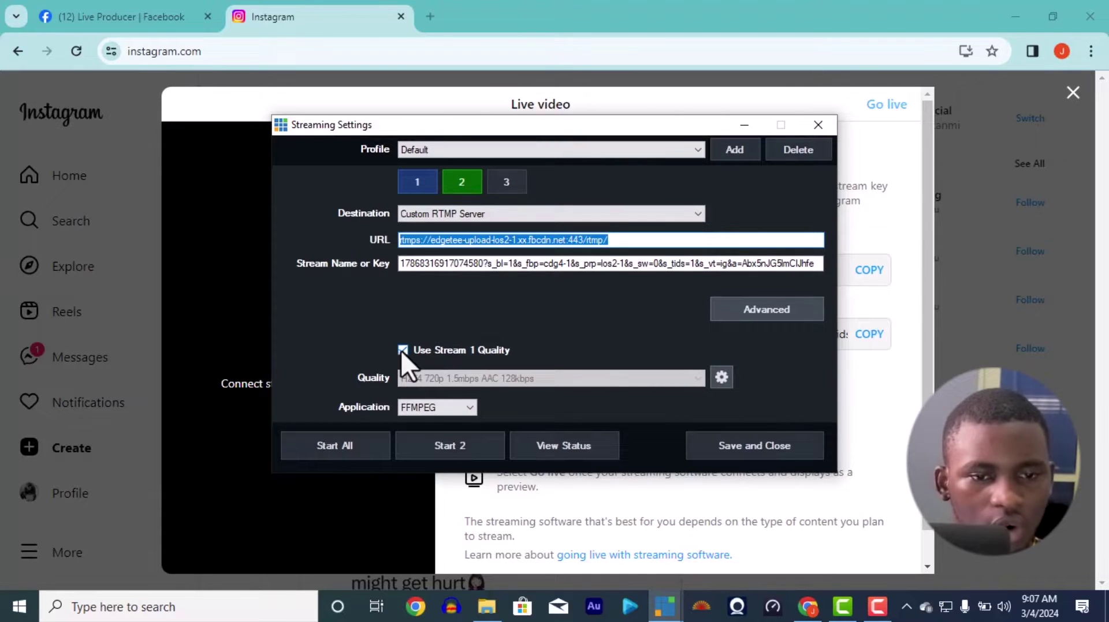
{"action": "left_click", "coordinate": [417, 183]}
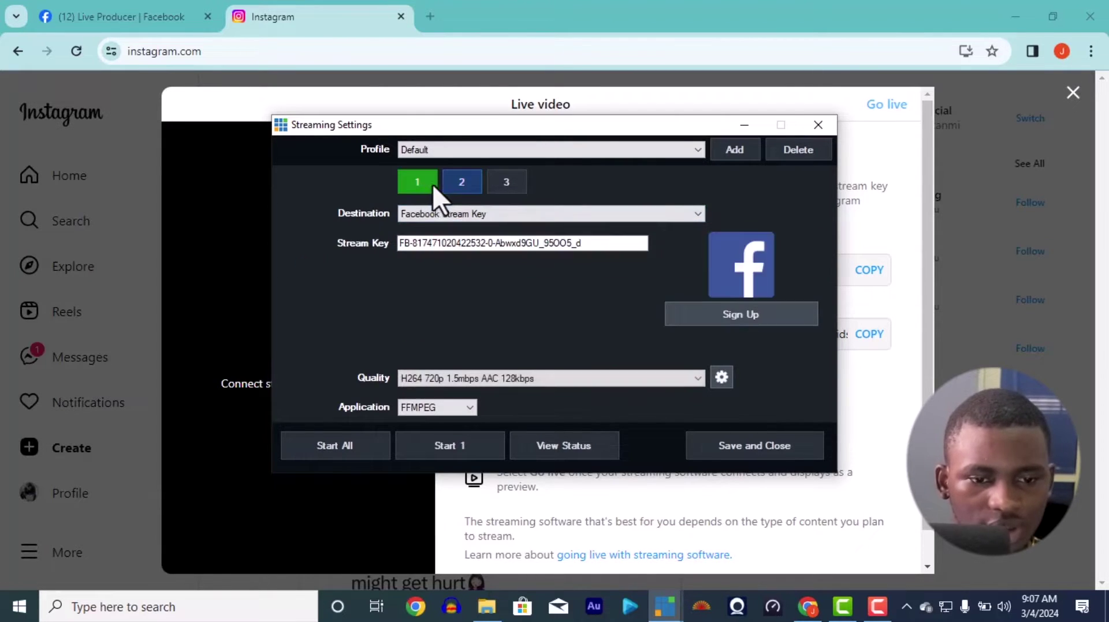
{"action": "left_click", "coordinate": [457, 185]}
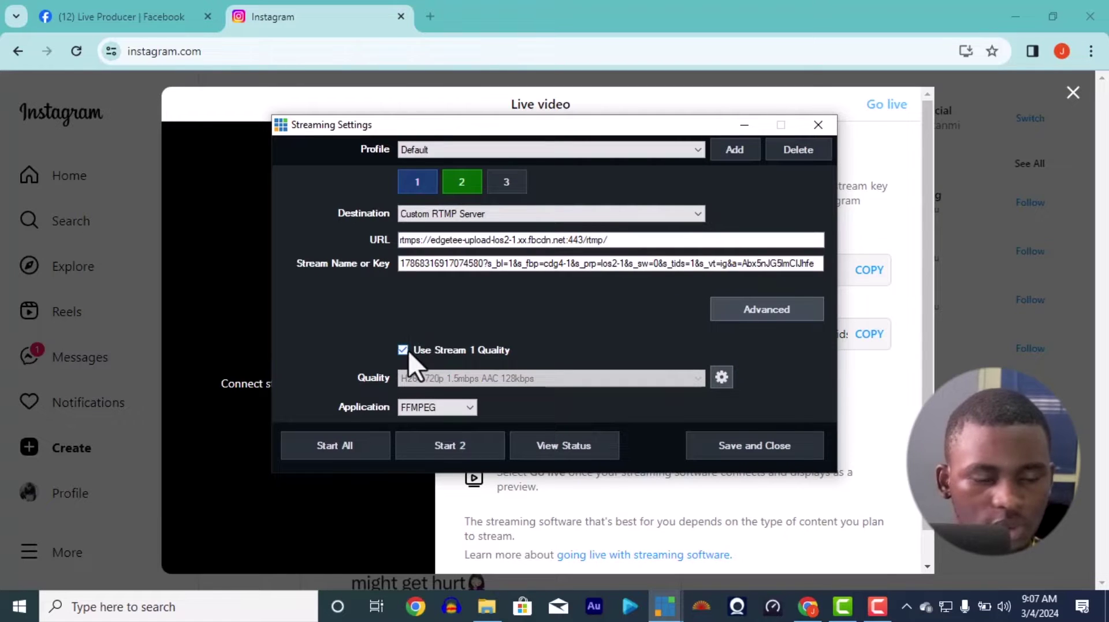
Try to give stream 2 its own quality settings instead of those of stream 1, and close the streaming dialogs without saving.
{"action": "left_click", "coordinate": [403, 350]}
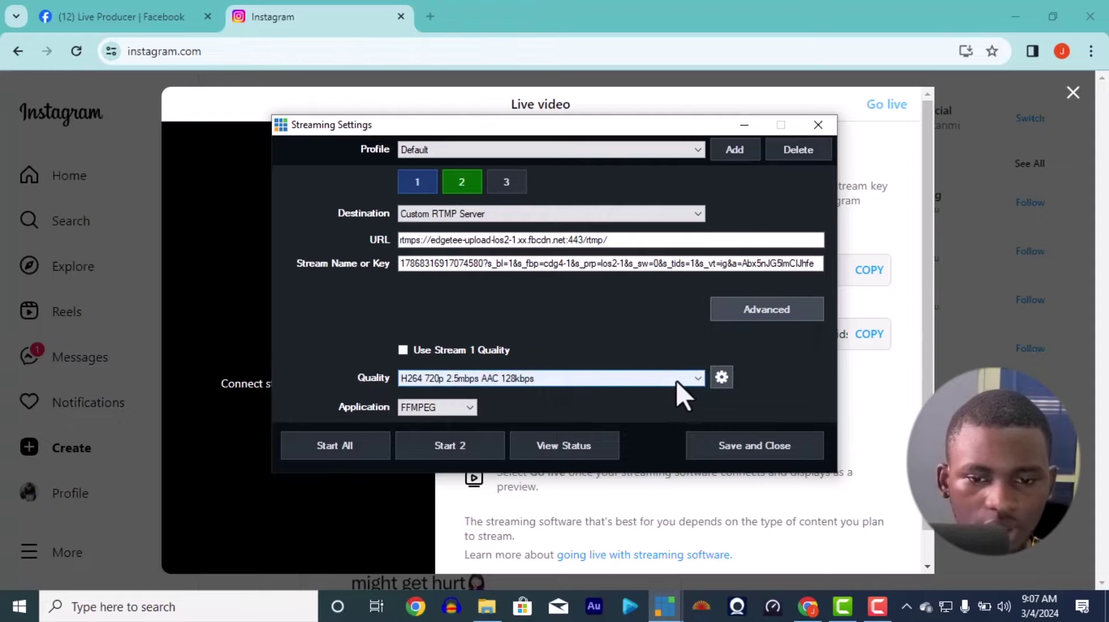
{"action": "left_click", "coordinate": [725, 380]}
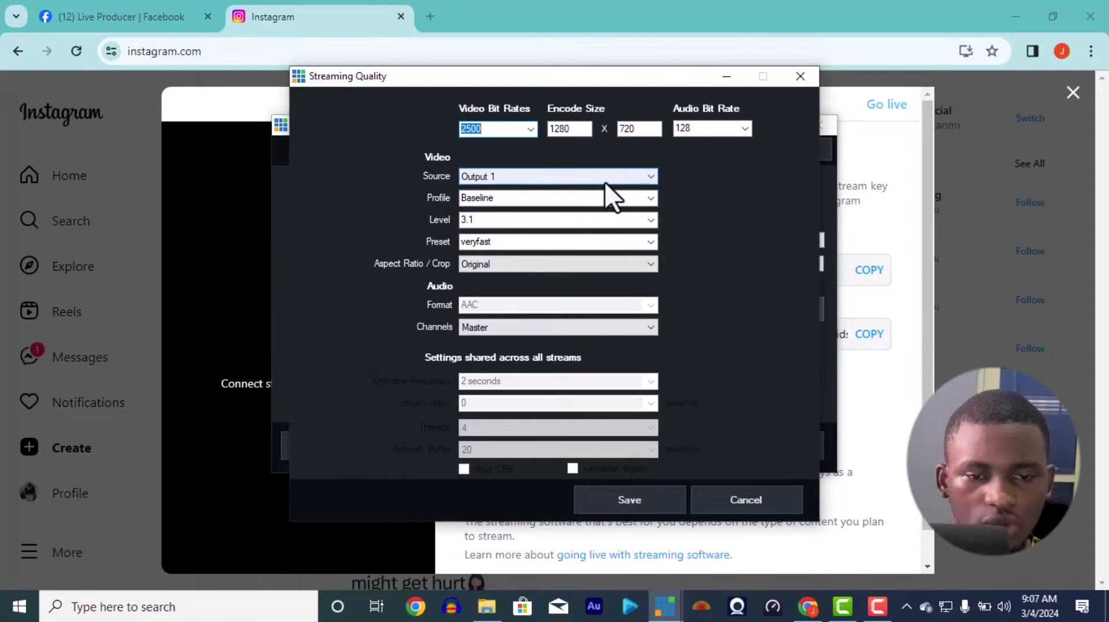
{"action": "left_click", "coordinate": [800, 77]}
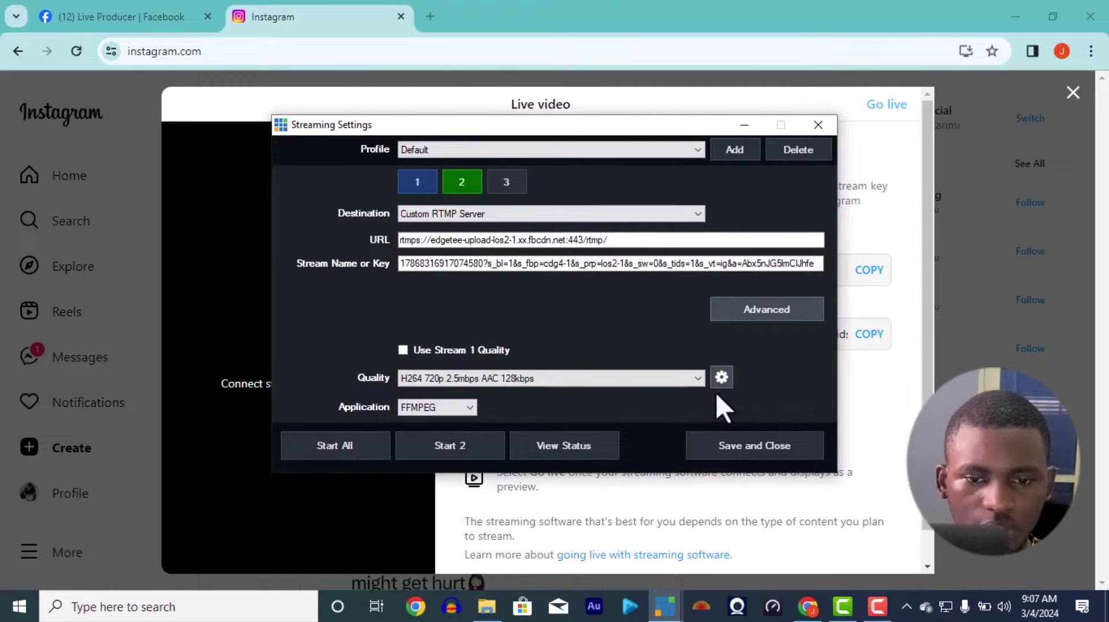
{"action": "left_click", "coordinate": [721, 379]}
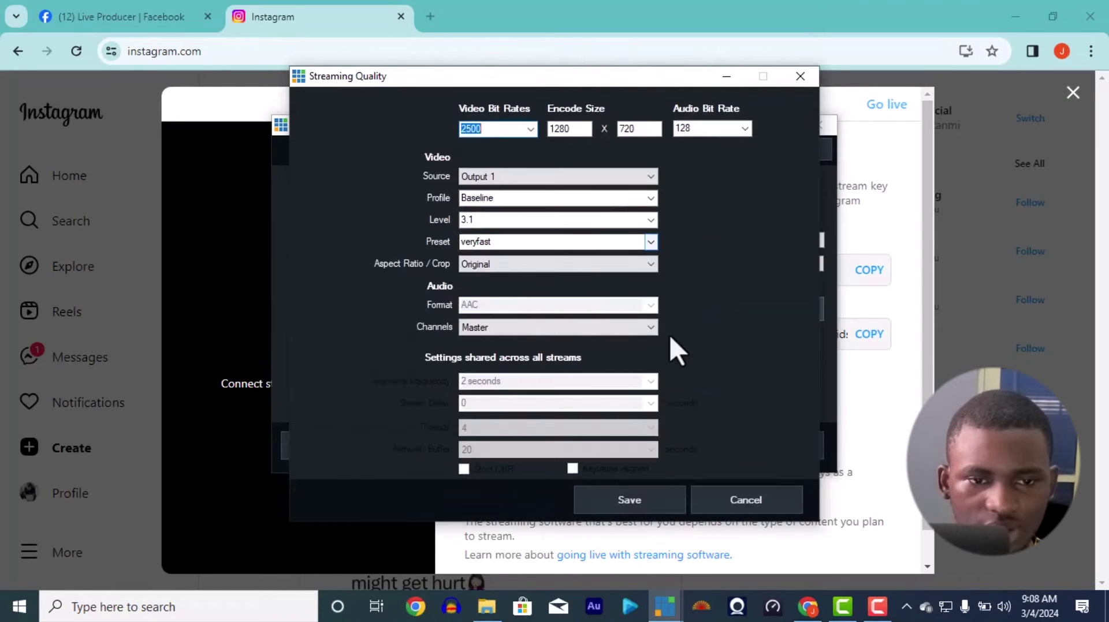
{"action": "left_click", "coordinate": [544, 176]}
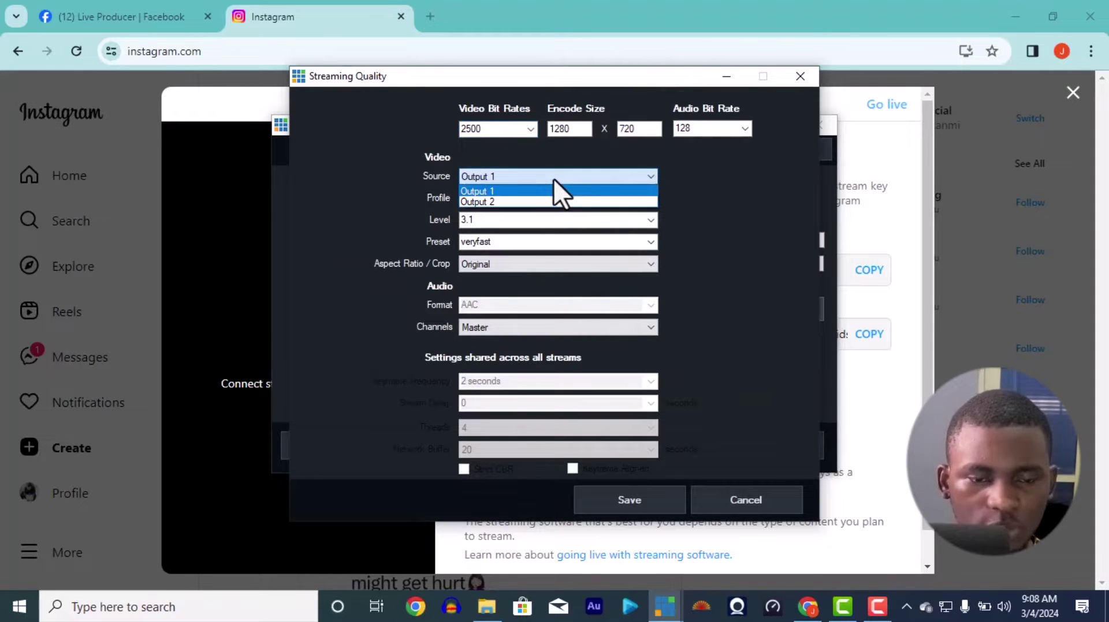
{"action": "left_click", "coordinate": [663, 606]}
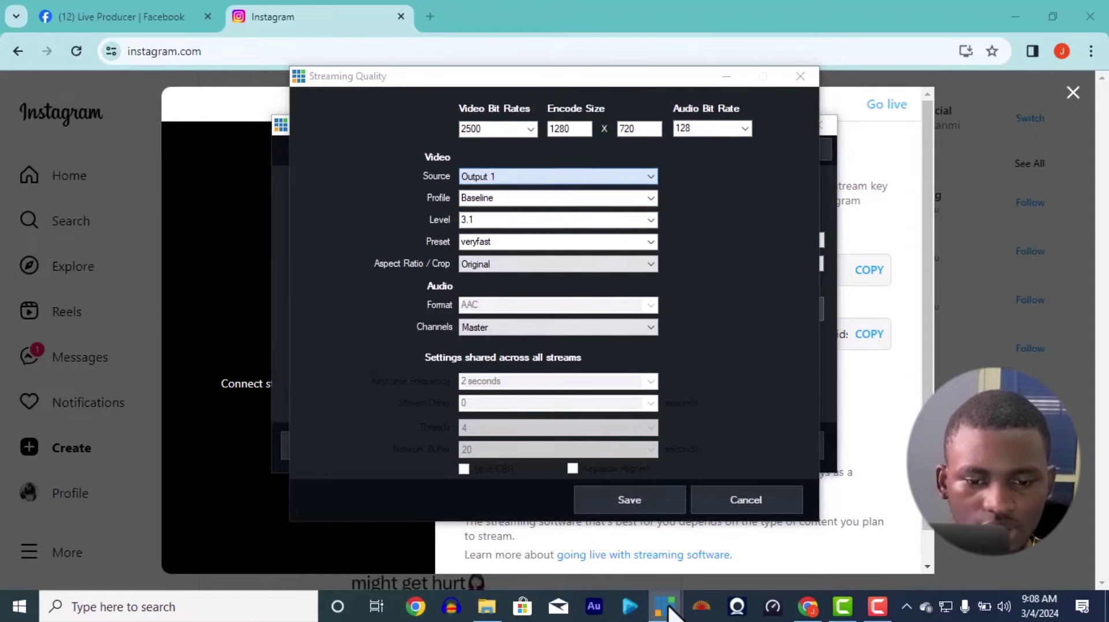
{"action": "left_click", "coordinate": [599, 555]}
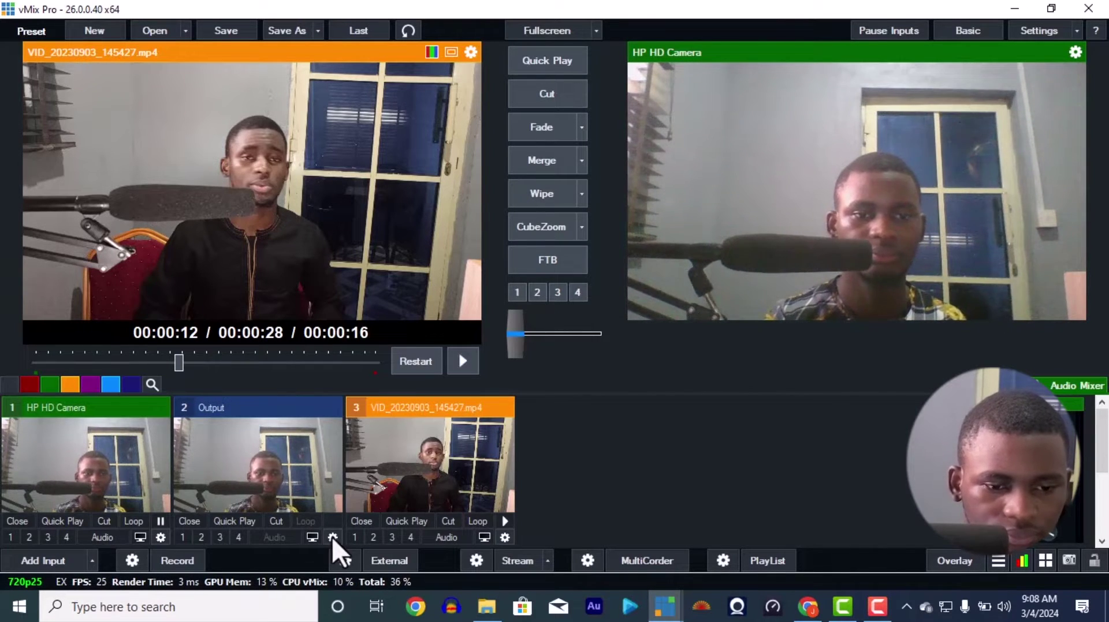
{"action": "key", "text": "alt+Tab"}
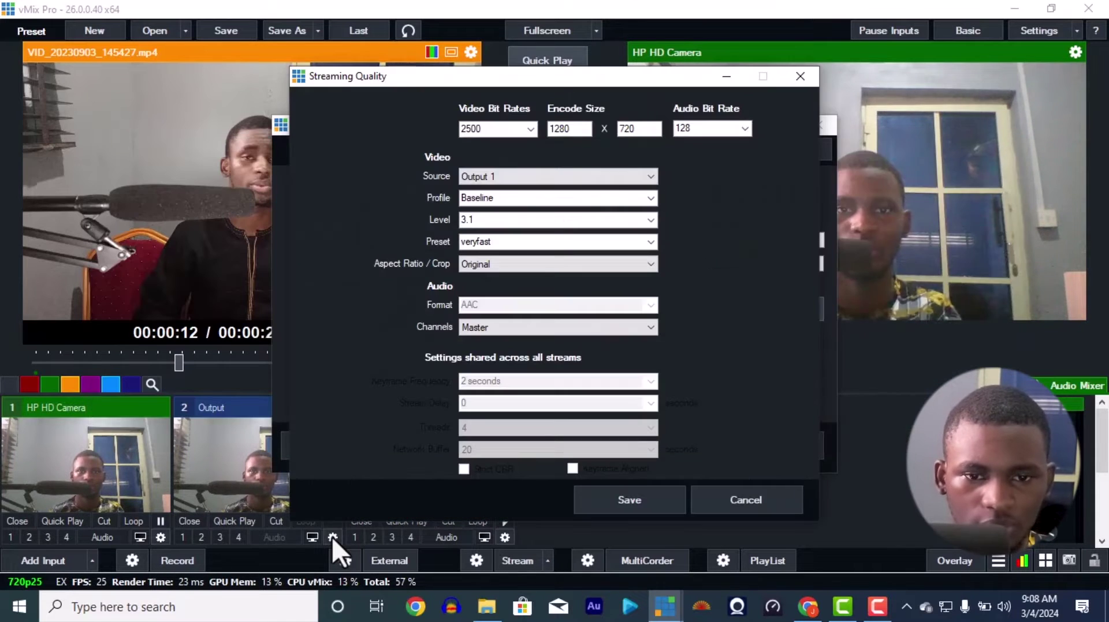
{"action": "left_click", "coordinate": [800, 75]}
{"action": "left_click", "coordinate": [816, 126]}
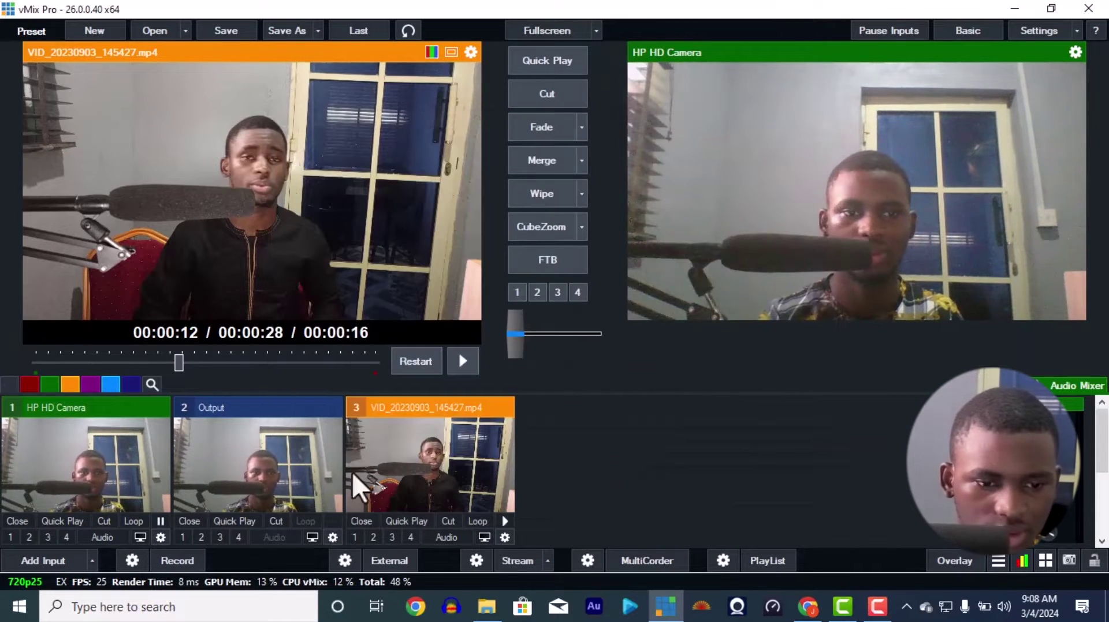
Rotate the Output input by 90 degrees in its position settings and show it in the preview.
{"action": "left_click", "coordinate": [333, 537]}
{"action": "left_click", "coordinate": [151, 179]}
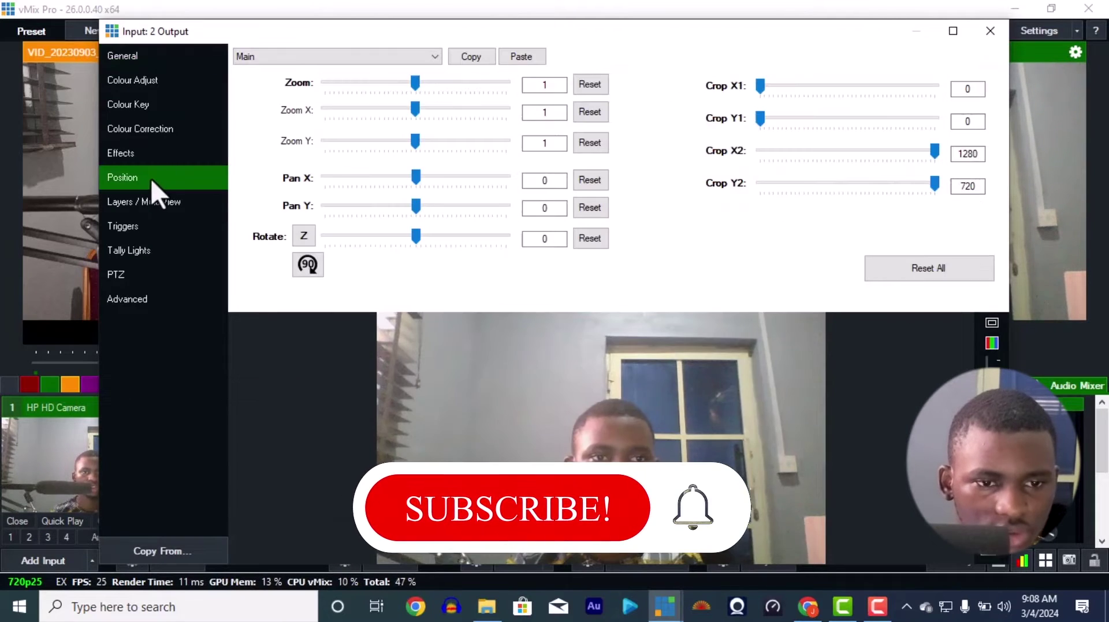
{"action": "left_click", "coordinate": [304, 265]}
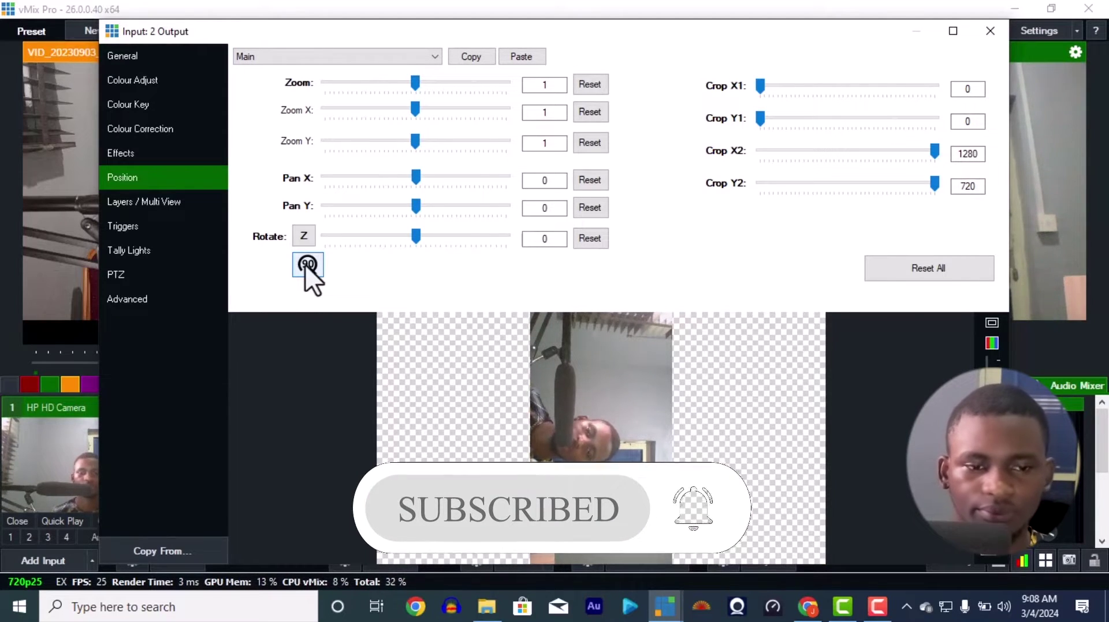
{"action": "left_click", "coordinate": [989, 32]}
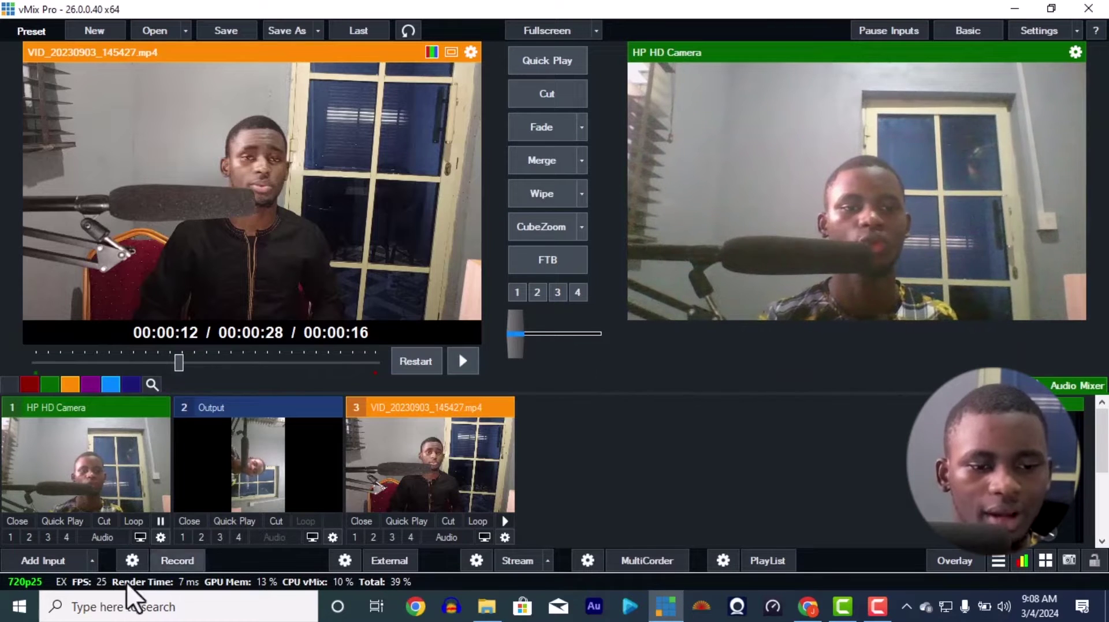
{"action": "left_click", "coordinate": [231, 452]}
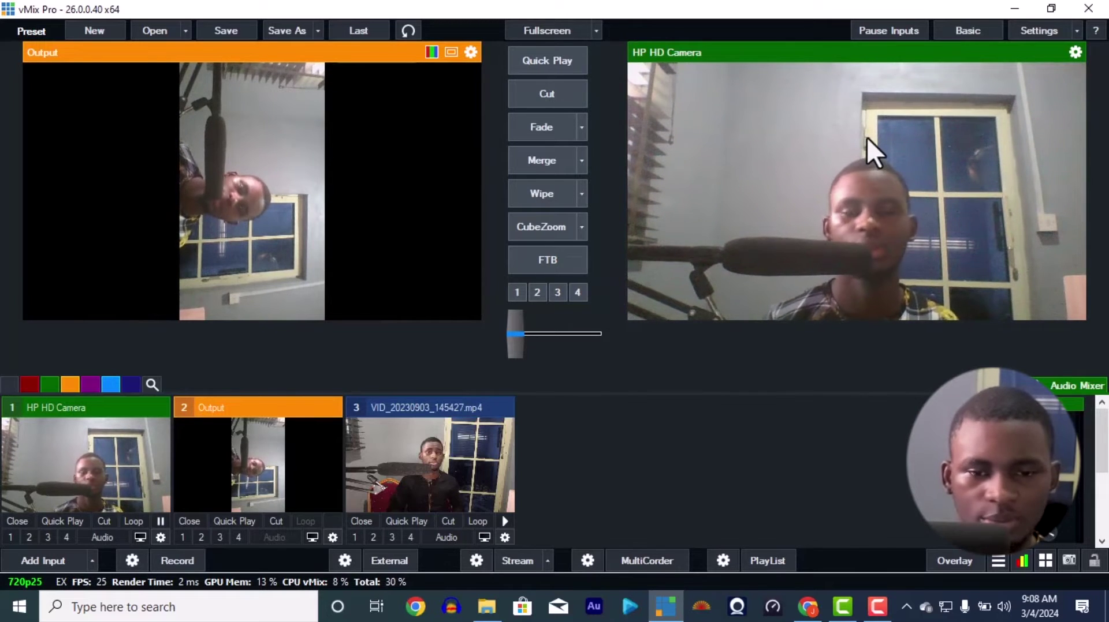
Set stream 2's destination to Custom RTMP Server and fill its URL with the stream URL copied from the Instagram live page.
{"action": "left_click", "coordinate": [487, 560]}
{"action": "left_click", "coordinate": [466, 186]}
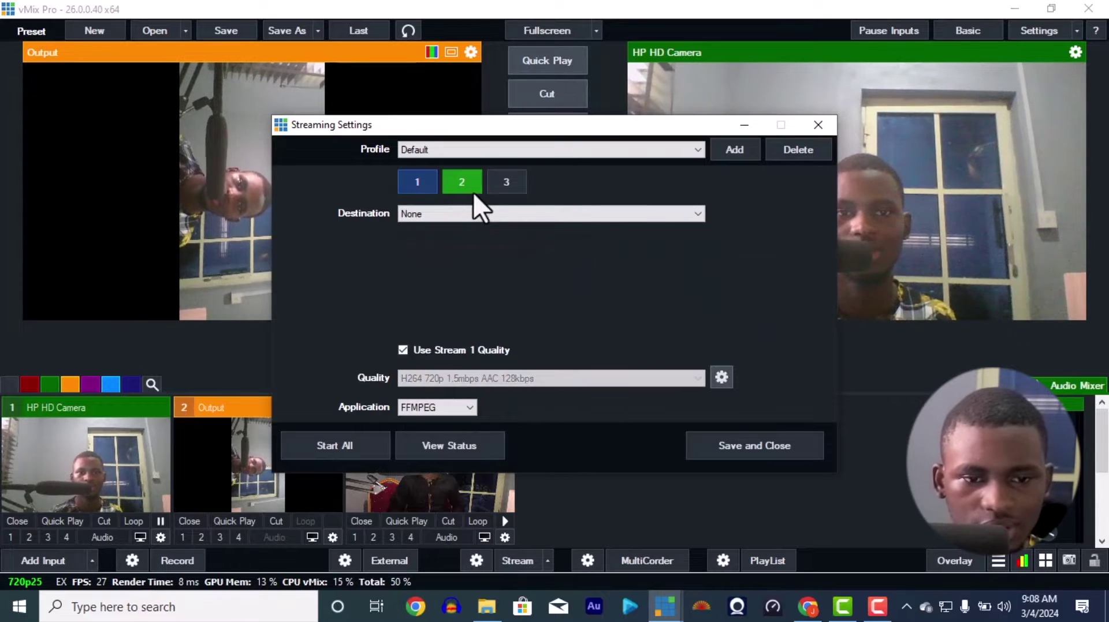
{"action": "left_click", "coordinate": [480, 214]}
{"action": "left_click", "coordinate": [480, 232]}
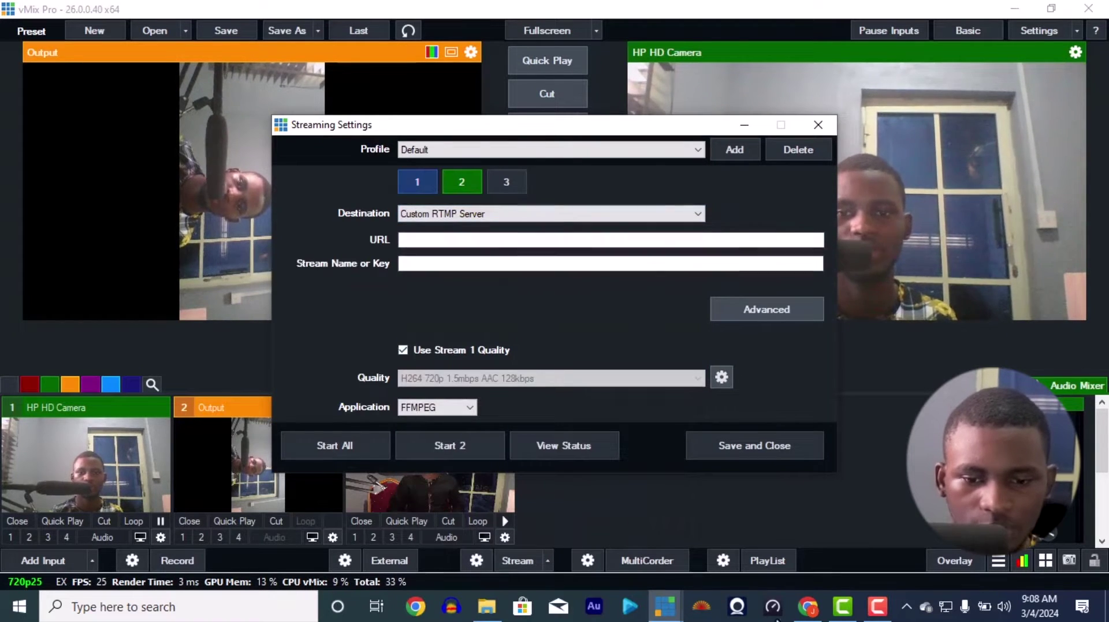
{"action": "left_click", "coordinate": [807, 606]}
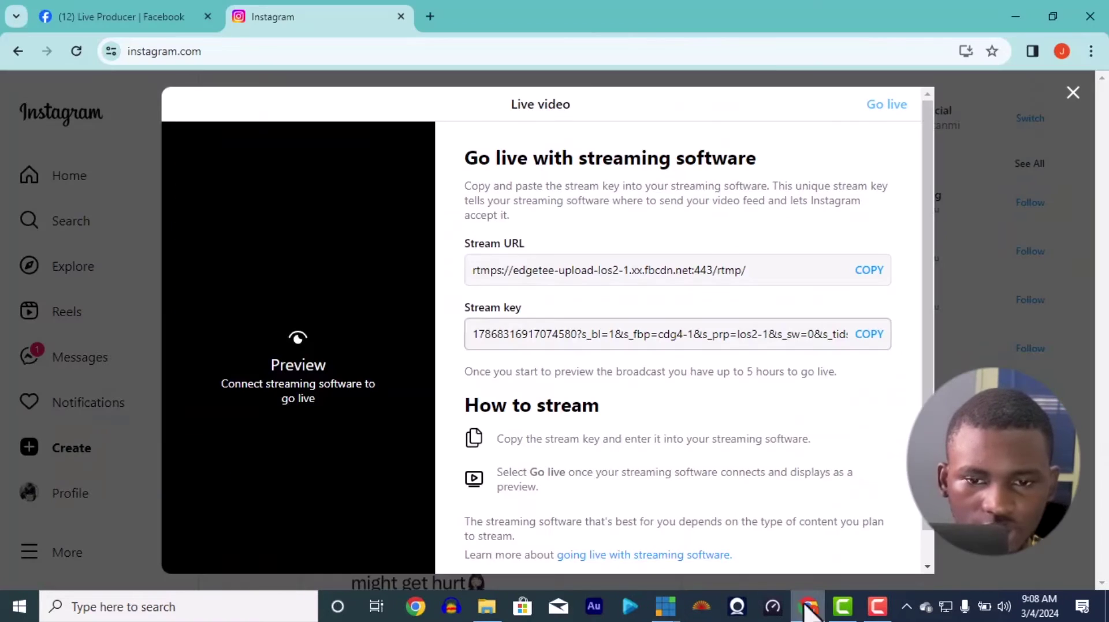
{"action": "left_click", "coordinate": [872, 276]}
{"action": "key", "text": "alt+Tab"}
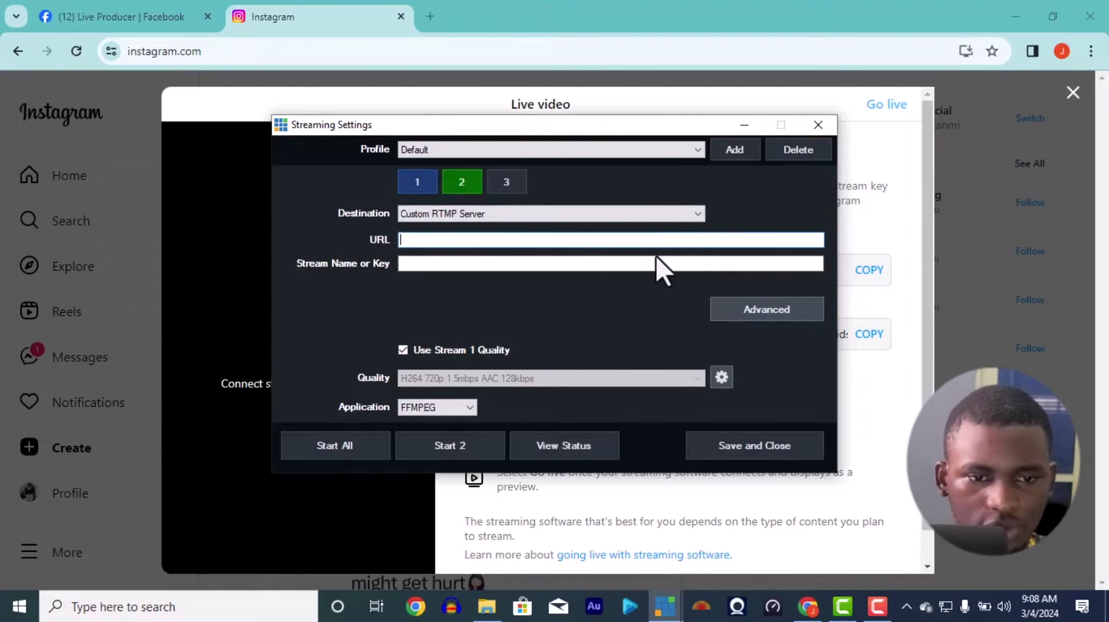
{"action": "key", "text": "ctrl+v"}
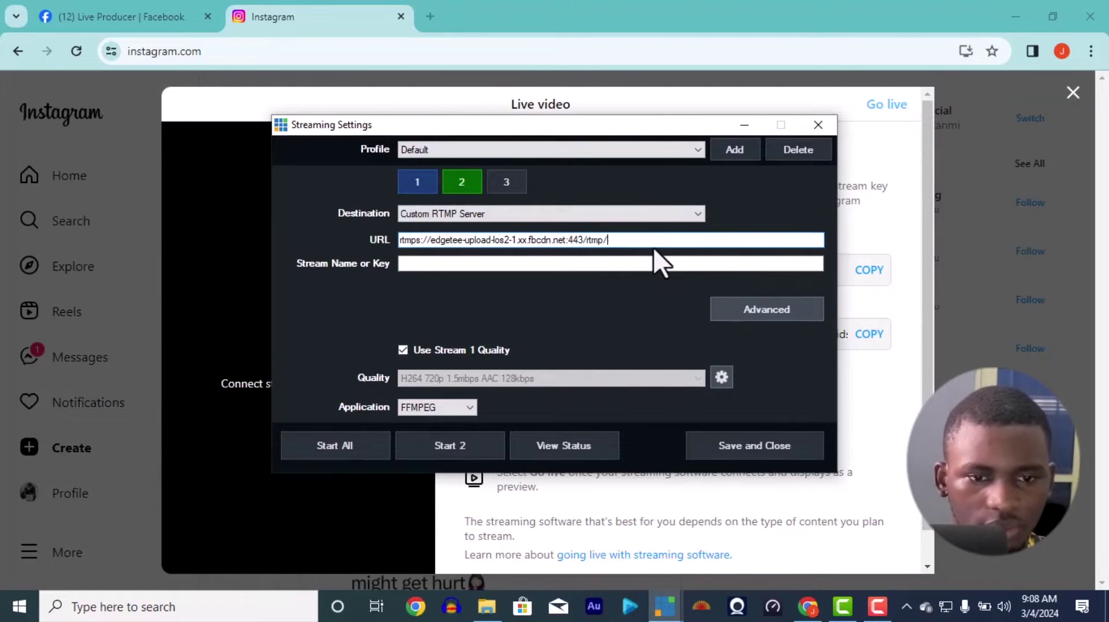
Copy the Instagram stream key from the browser and paste it into the Stream Name or Key field of stream 2.
{"action": "left_click", "coordinate": [866, 336]}
{"action": "key", "text": "alt+Tab"}
{"action": "key", "text": "alt+Tab"}
{"action": "key", "text": "alt+Tab"}
{"action": "key", "text": "alt+Tab"}
{"action": "key", "text": "alt+Tab"}
{"action": "key", "text": "alt+Tab"}
{"action": "key", "text": "alt+Tab"}
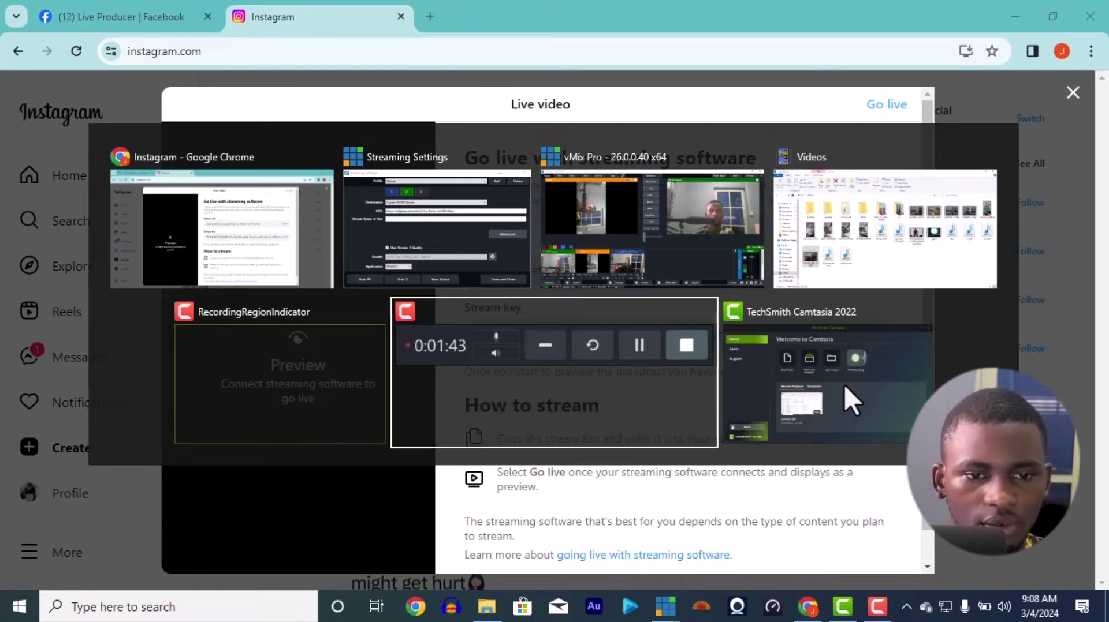
{"action": "key", "text": "alt+Tab"}
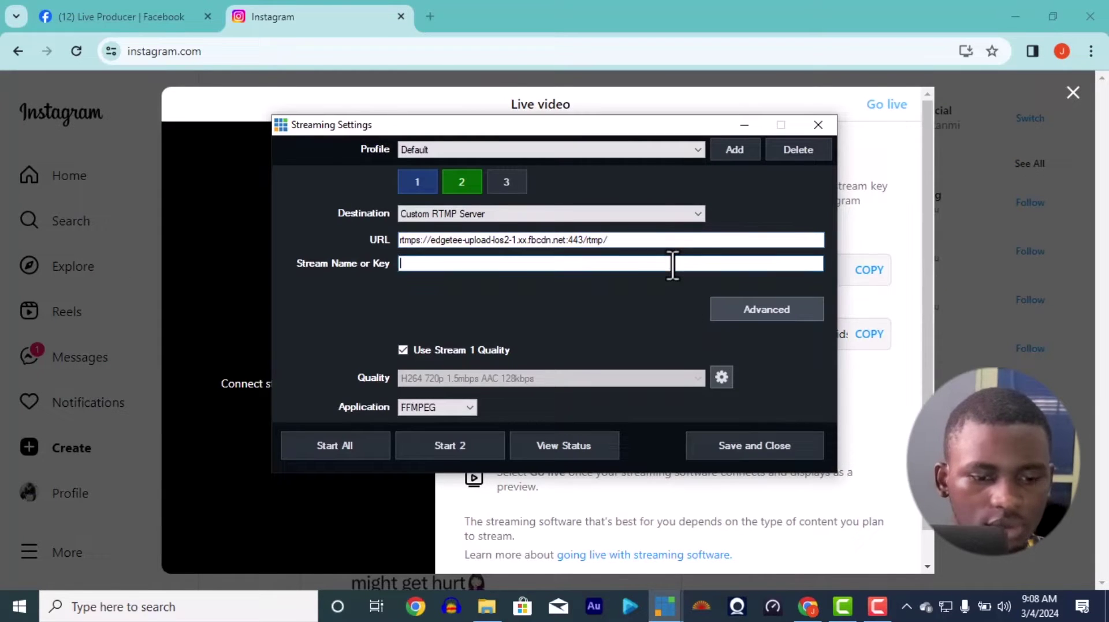
{"action": "key", "text": "ctrl+v"}
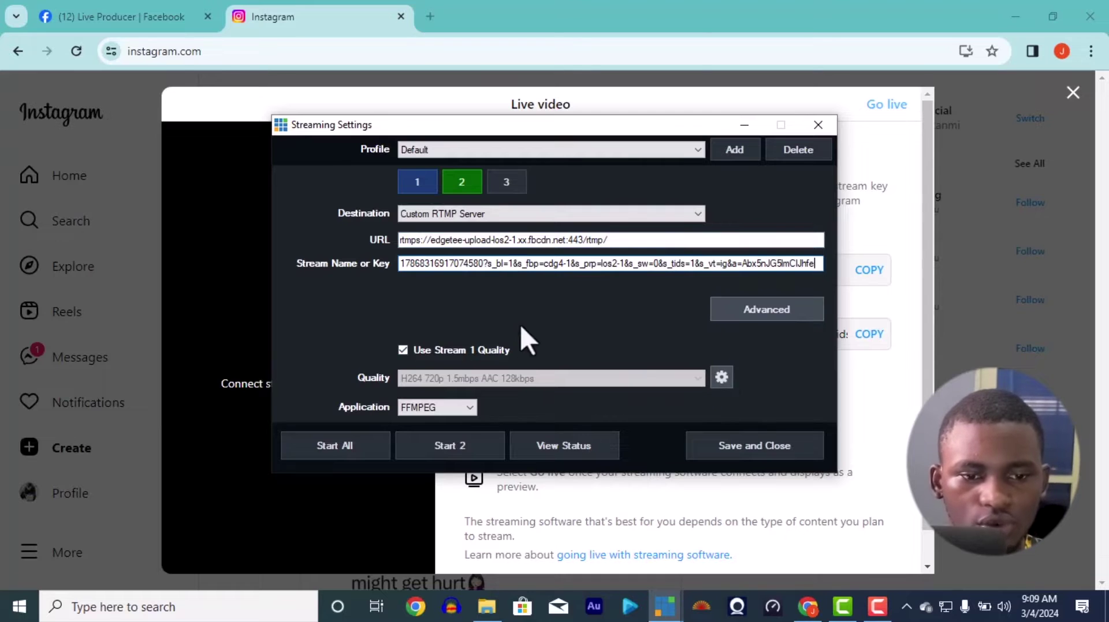
Give stream 2 its own quality settings instead of stream 1's, with Output 2 as the video source, and save them.
{"action": "left_click", "coordinate": [410, 353]}
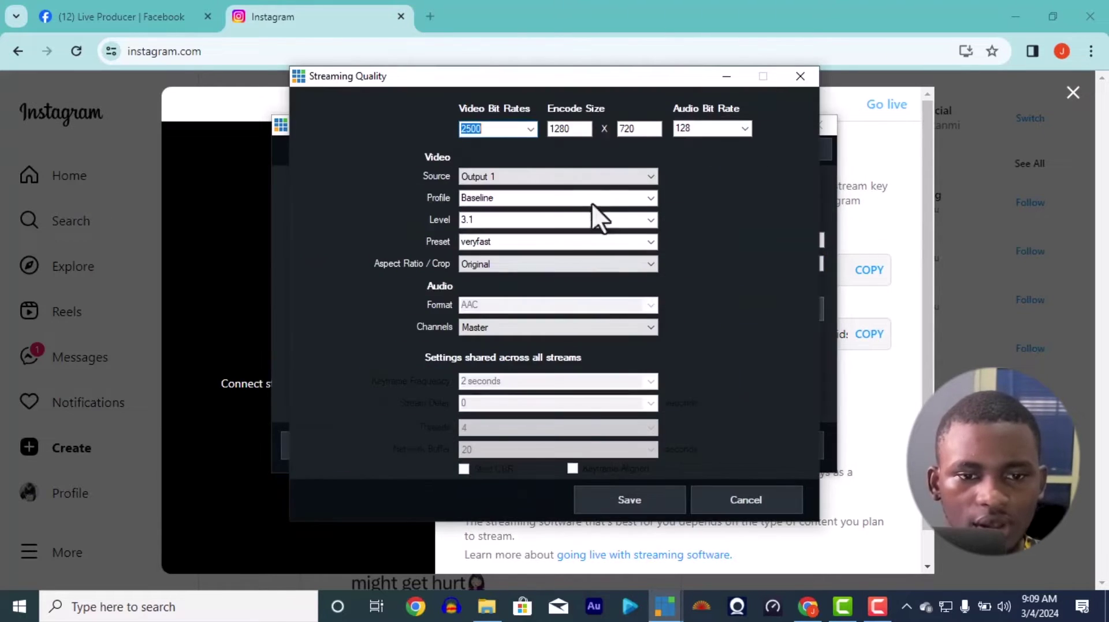
{"action": "mouse_move", "coordinate": [664, 606]}
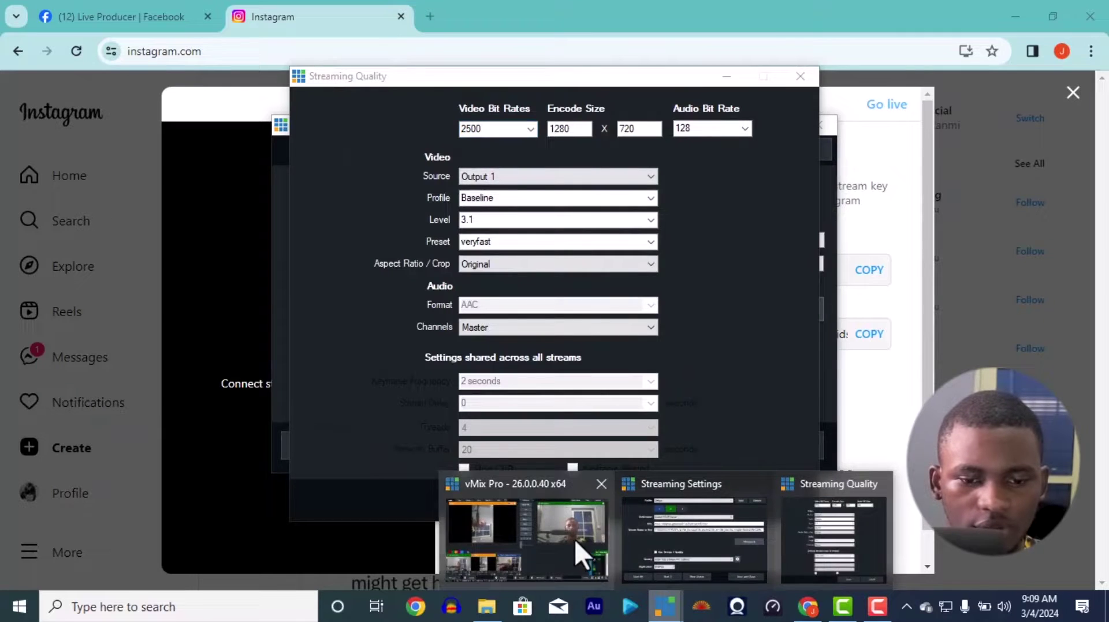
{"action": "left_click", "coordinate": [574, 539]}
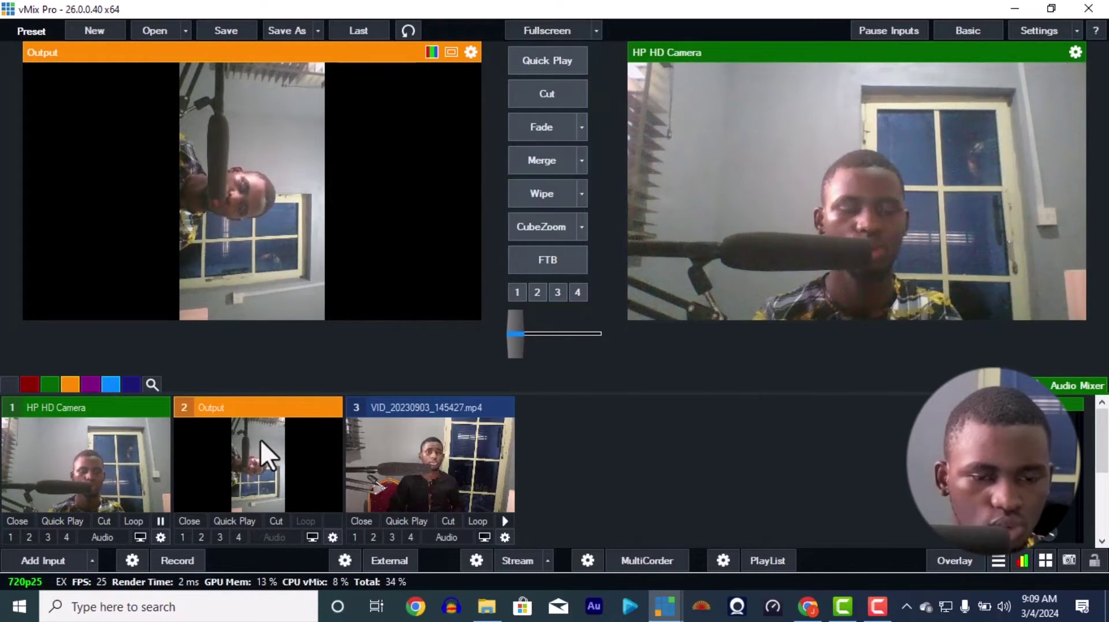
{"action": "key", "text": "alt+Tab"}
{"action": "left_click", "coordinate": [497, 176]}
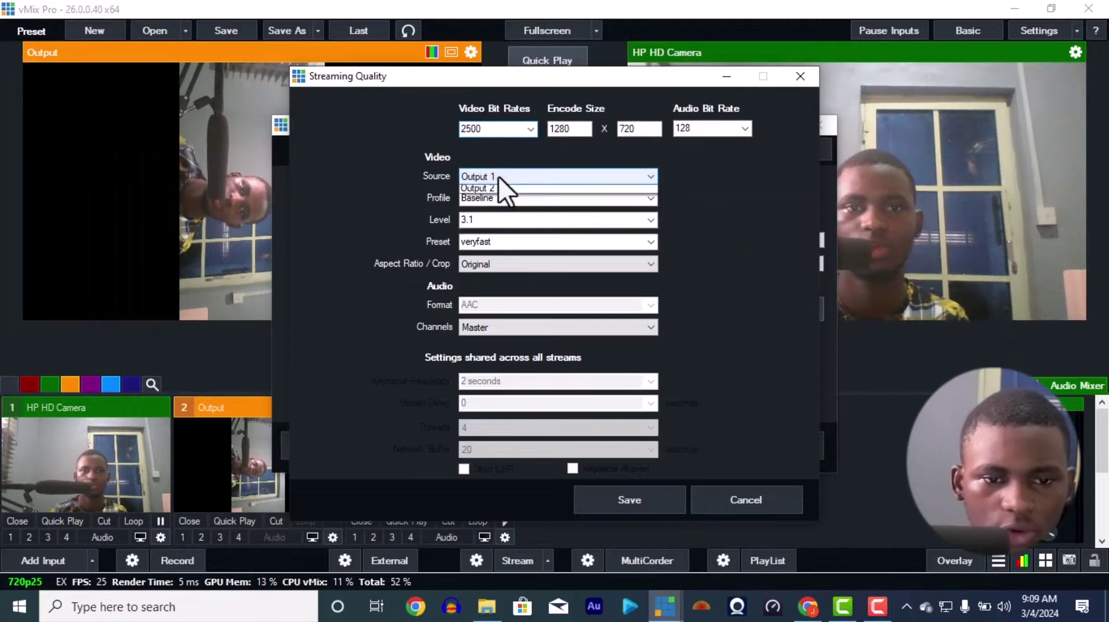
{"action": "left_click", "coordinate": [500, 199]}
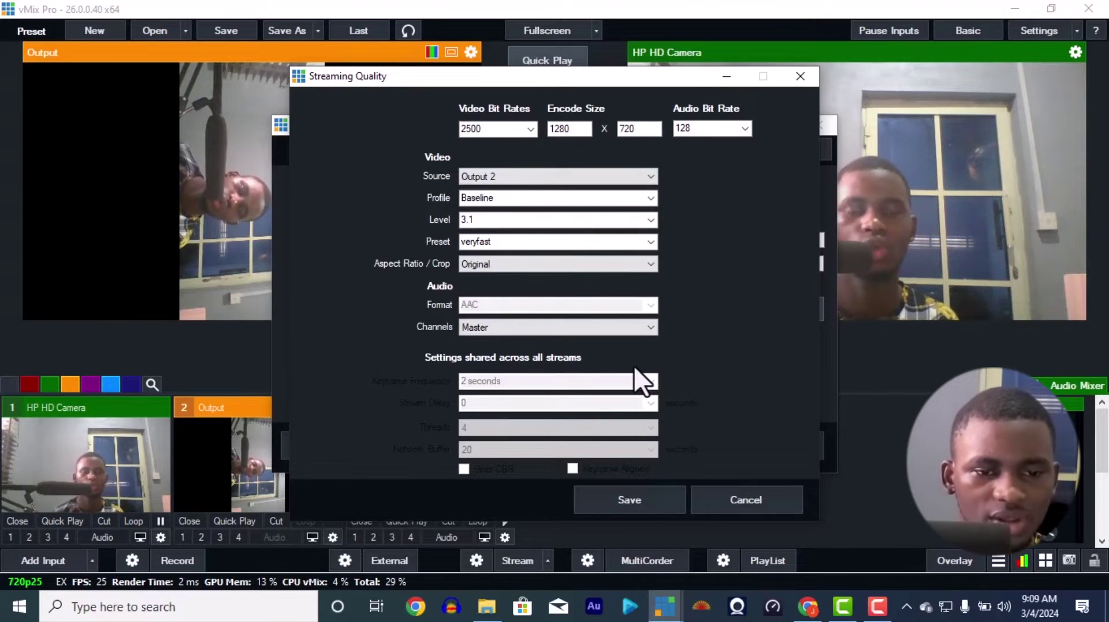
{"action": "left_click_drag", "start_coordinate": [689, 80], "coordinate": [850, 174]}
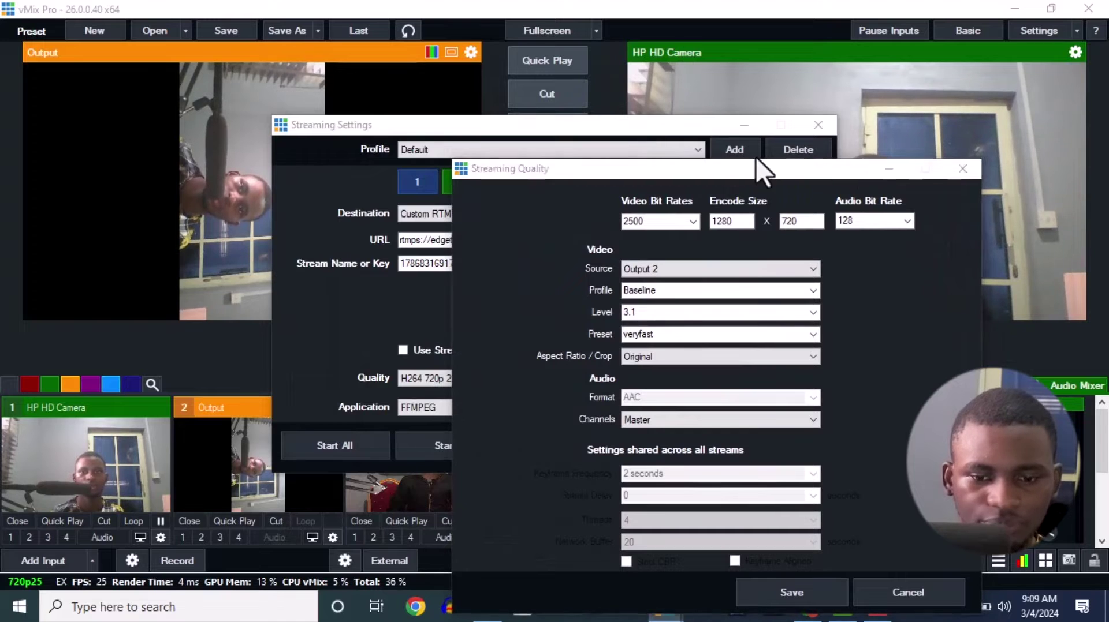
{"action": "left_click", "coordinate": [783, 593]}
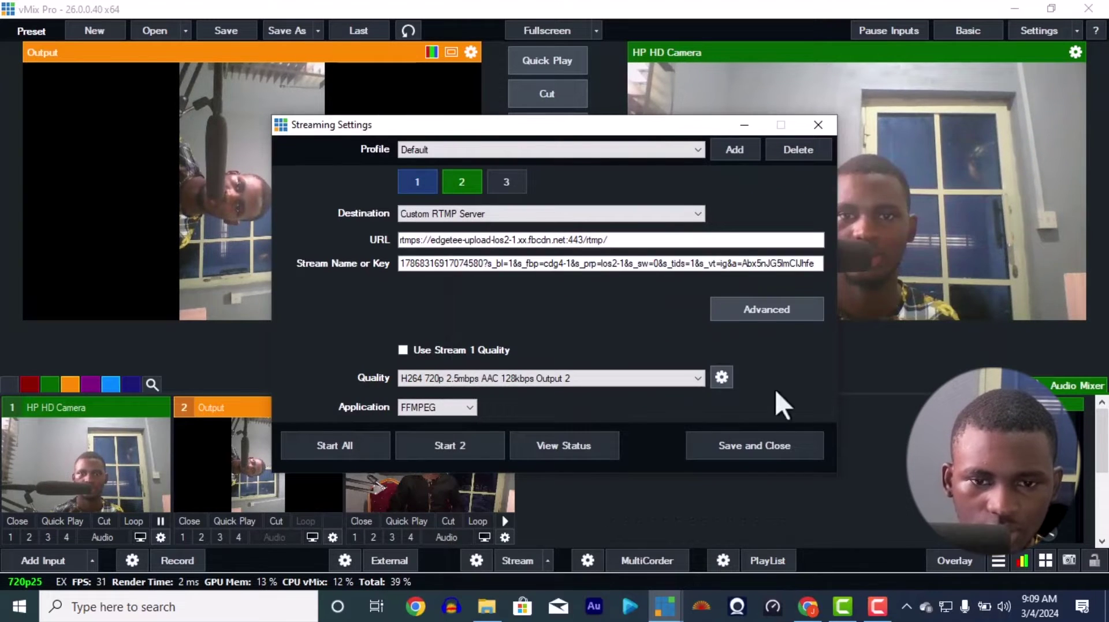
Review the quality settings of stream 2 once more, then save them and close the streaming settings.
{"action": "left_click_drag", "start_coordinate": [663, 124], "coordinate": [890, 125]}
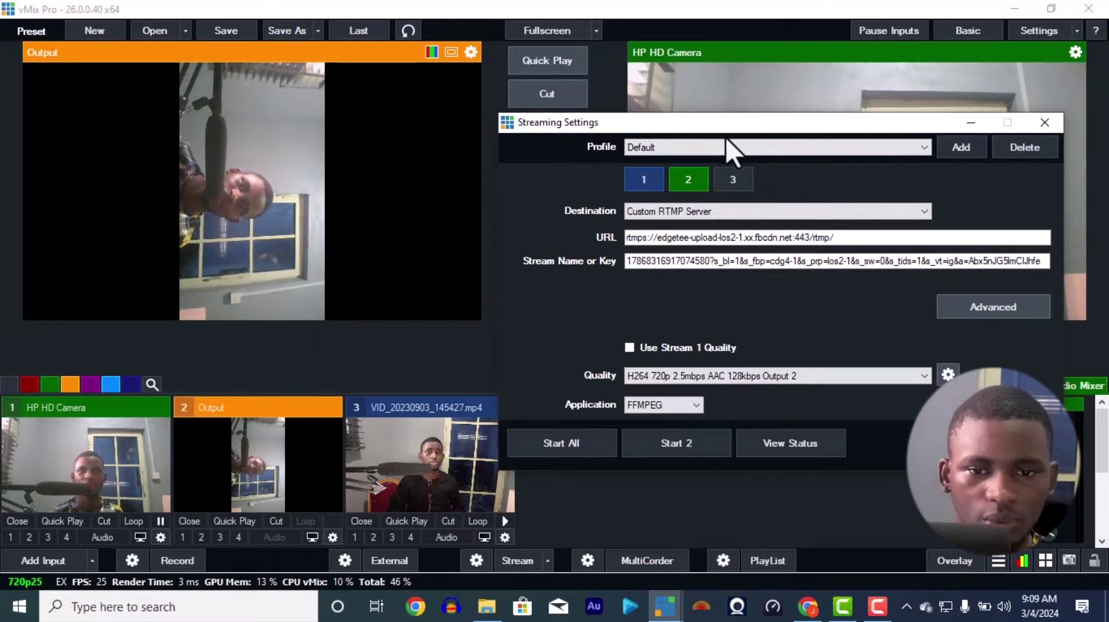
{"action": "left_click_drag", "start_coordinate": [727, 132], "coordinate": [674, 435]}
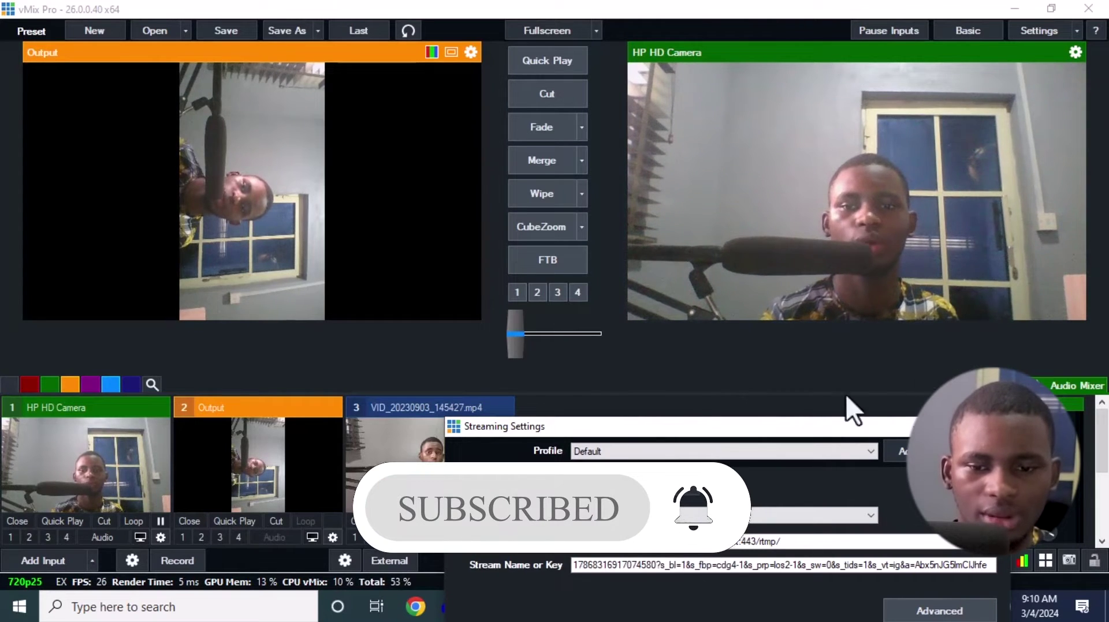
{"action": "left_click_drag", "start_coordinate": [826, 424], "coordinate": [779, 183]}
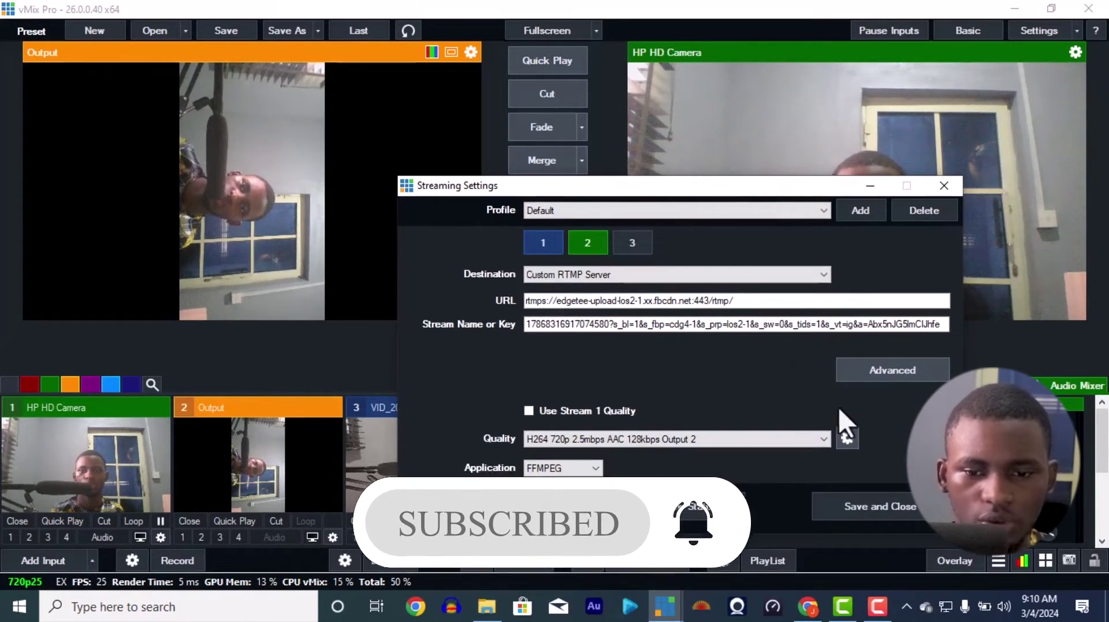
{"action": "left_click", "coordinate": [847, 439]}
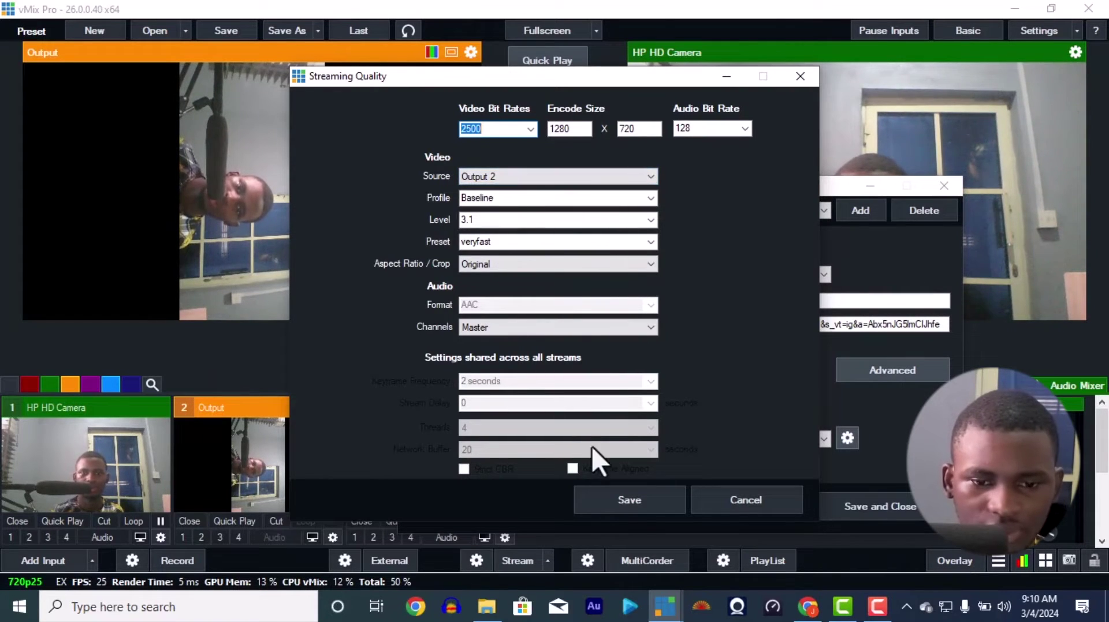
{"action": "left_click", "coordinate": [624, 501]}
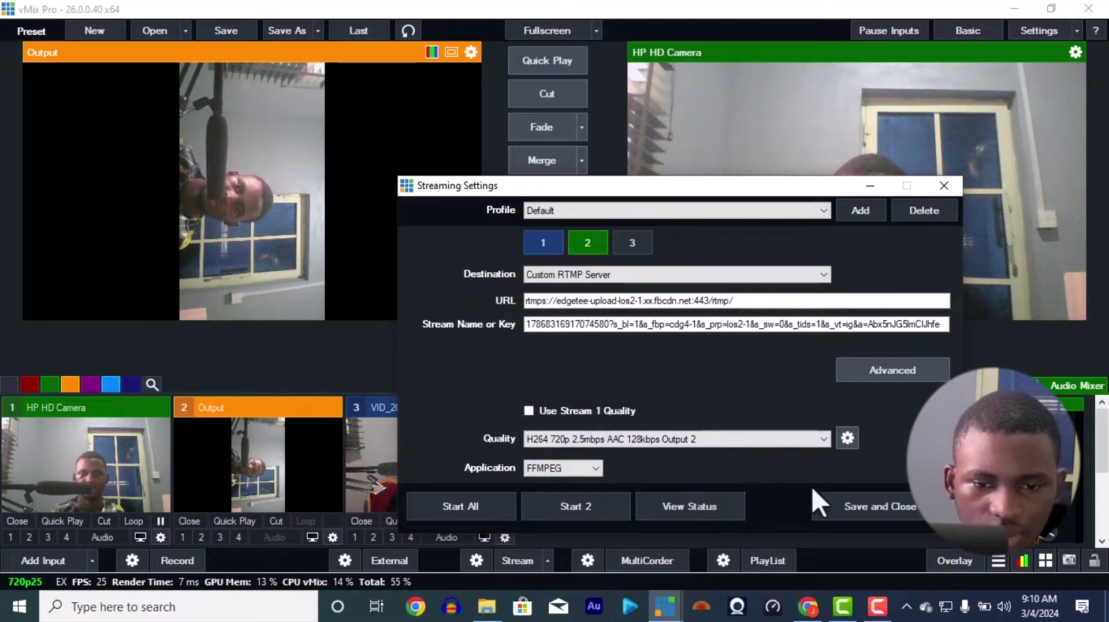
{"action": "left_click", "coordinate": [845, 501]}
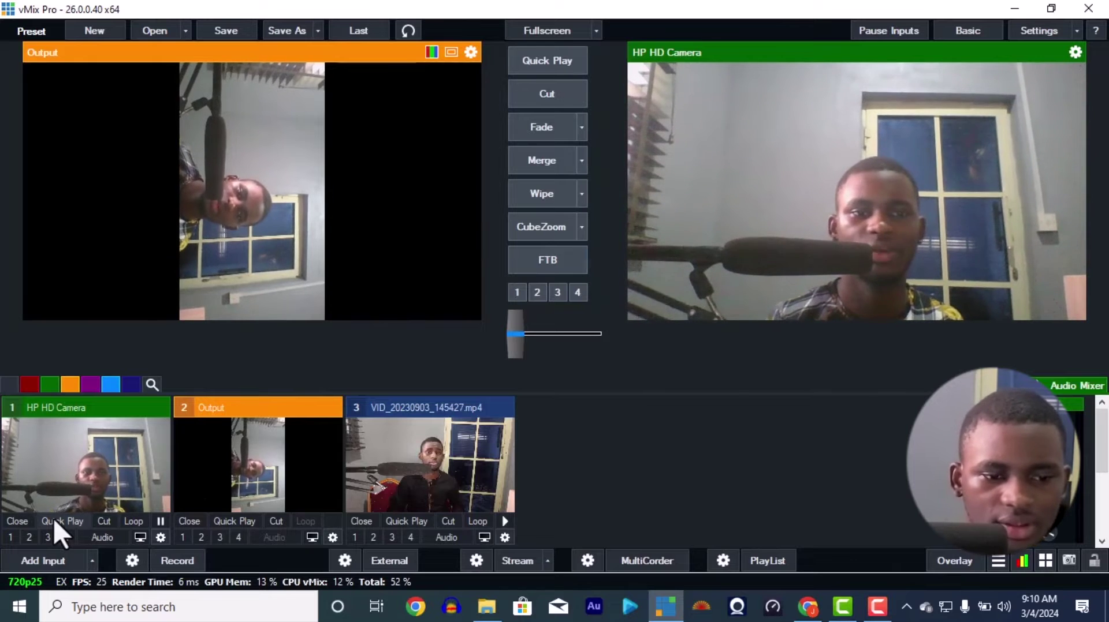
Play the VID_20230903_145427.mp4 input in the live output, then fade back to the HP HD Camera.
{"action": "left_click", "coordinate": [414, 518]}
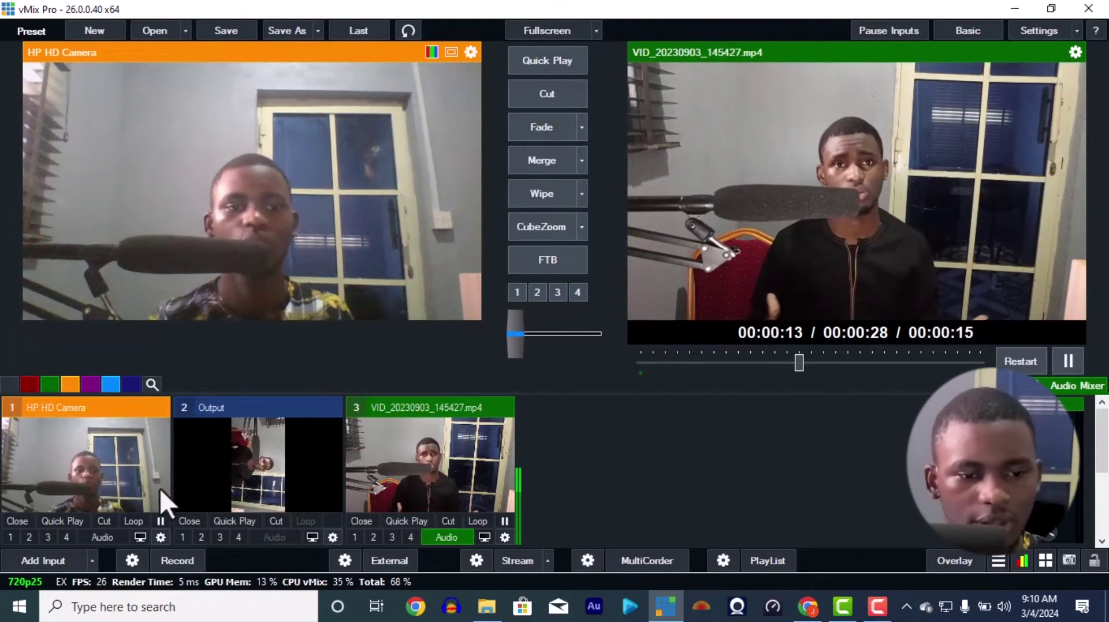
{"action": "left_click", "coordinate": [540, 127]}
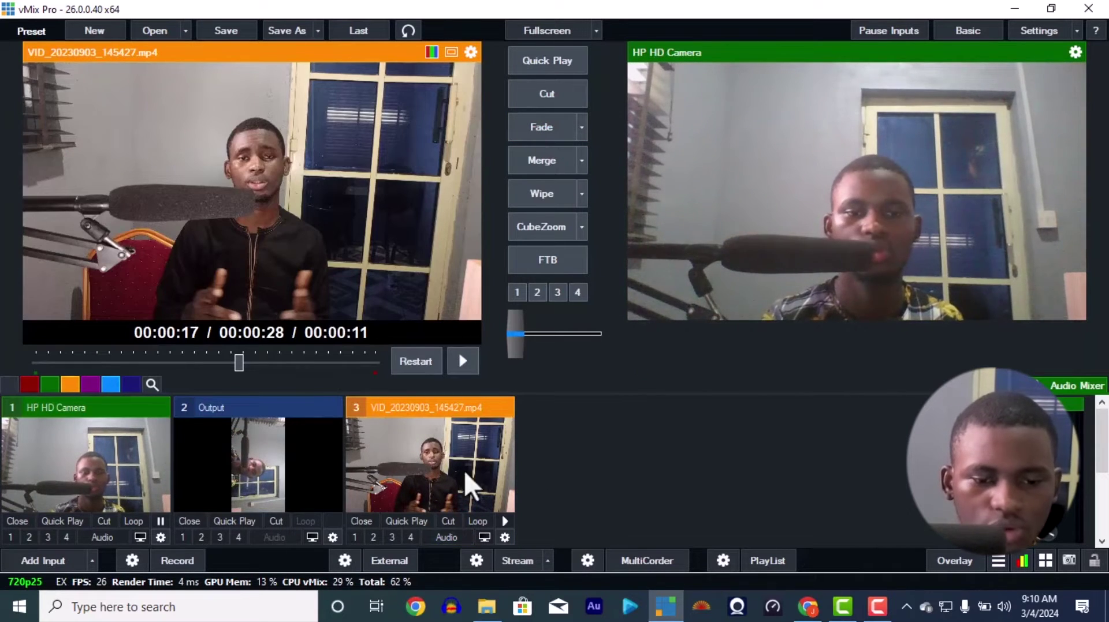
Start both streams and go live from Facebook Live Producer in the browser, checking the incoming preview on the Instagram live page.
{"action": "left_click", "coordinate": [522, 563]}
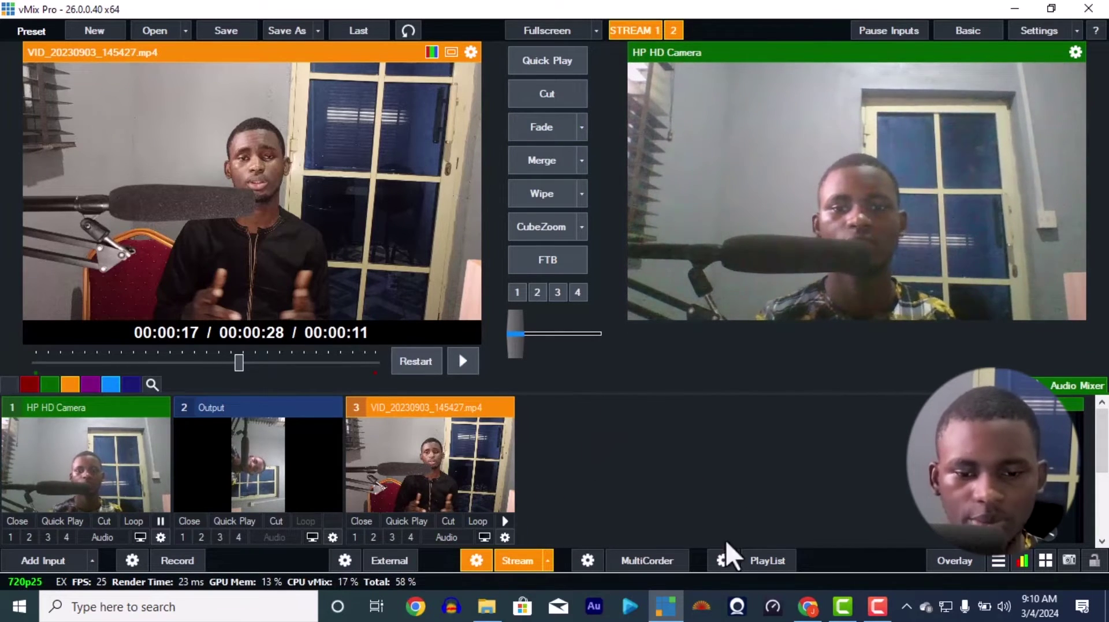
{"action": "mouse_move", "coordinate": [809, 607]}
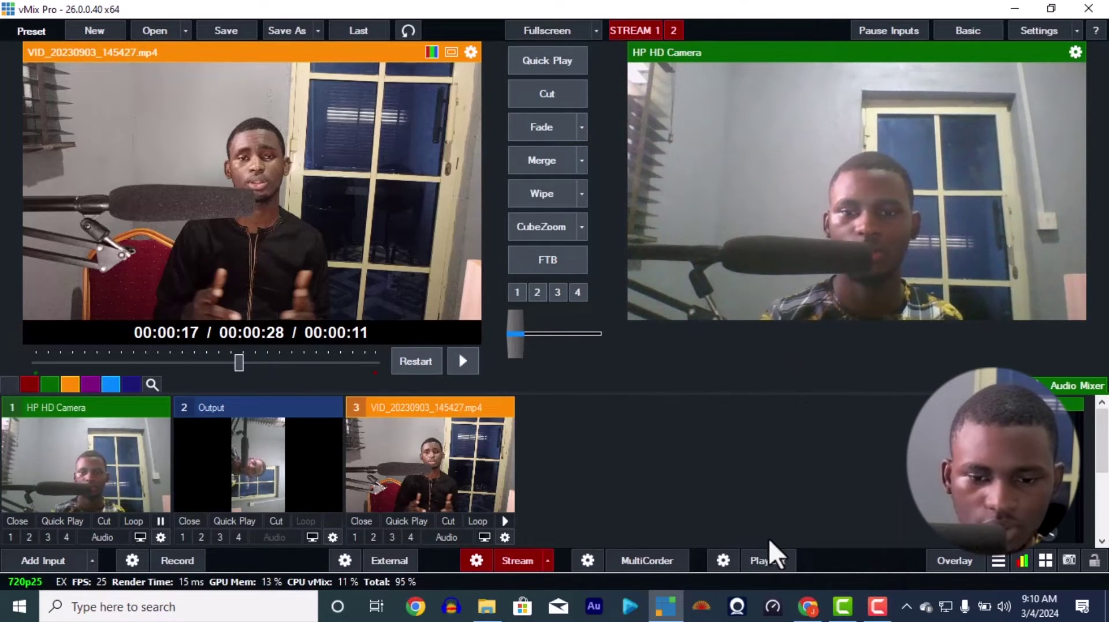
{"action": "left_click", "coordinate": [808, 606]}
{"action": "left_click", "coordinate": [122, 11]}
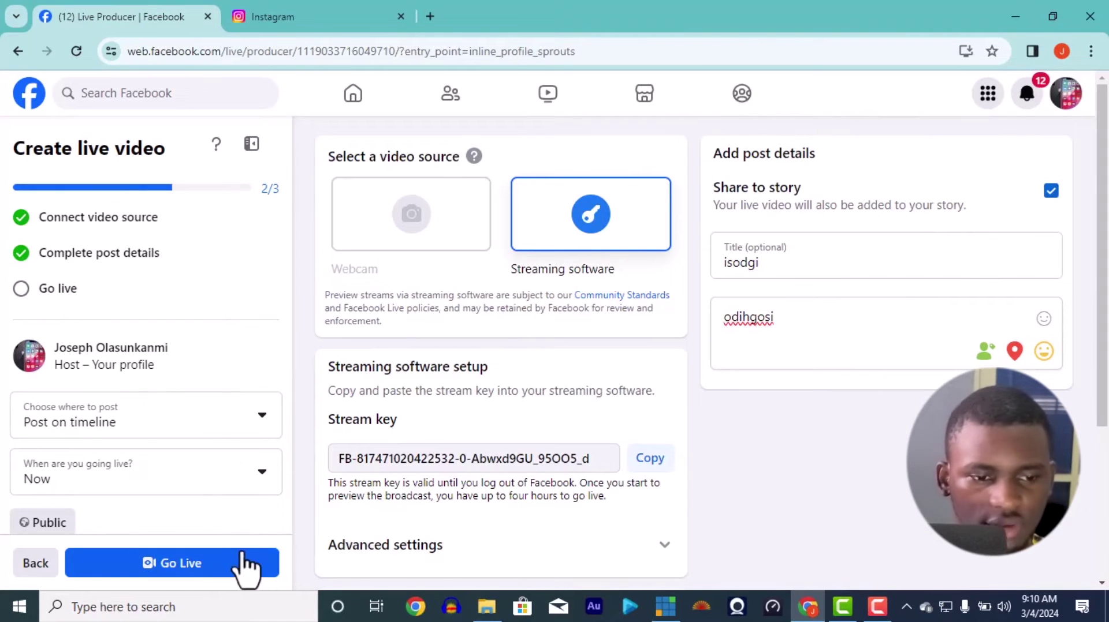
{"action": "left_click", "coordinate": [245, 564]}
{"action": "left_click", "coordinate": [315, 13]}
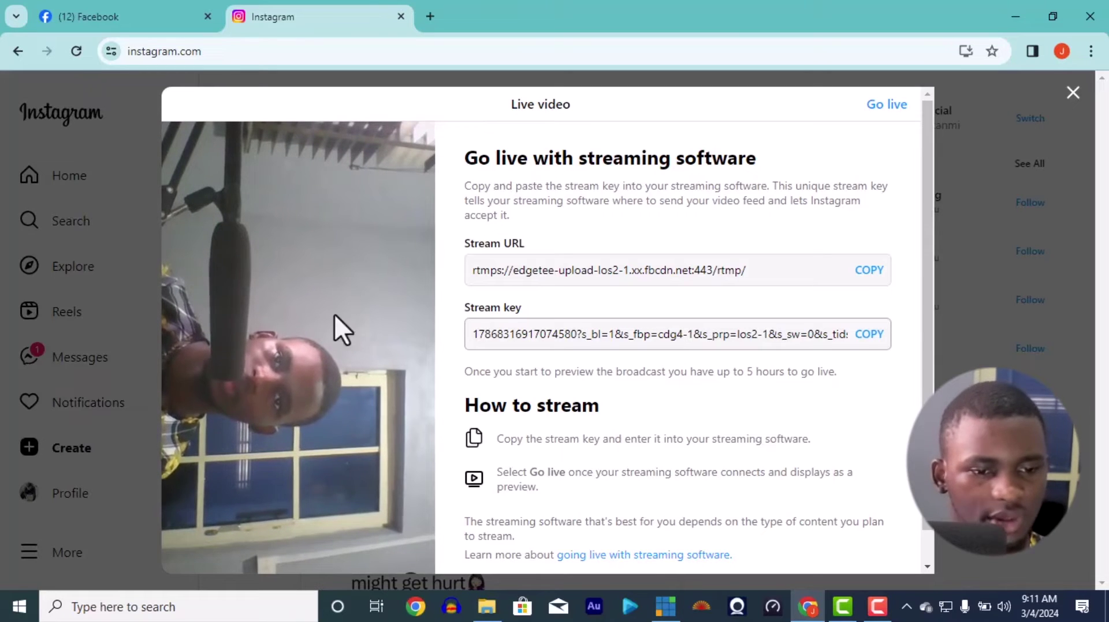
Return to vMix and add the recently used title 67- warm coffee purple as a new title input.
{"action": "left_click", "coordinate": [665, 612]}
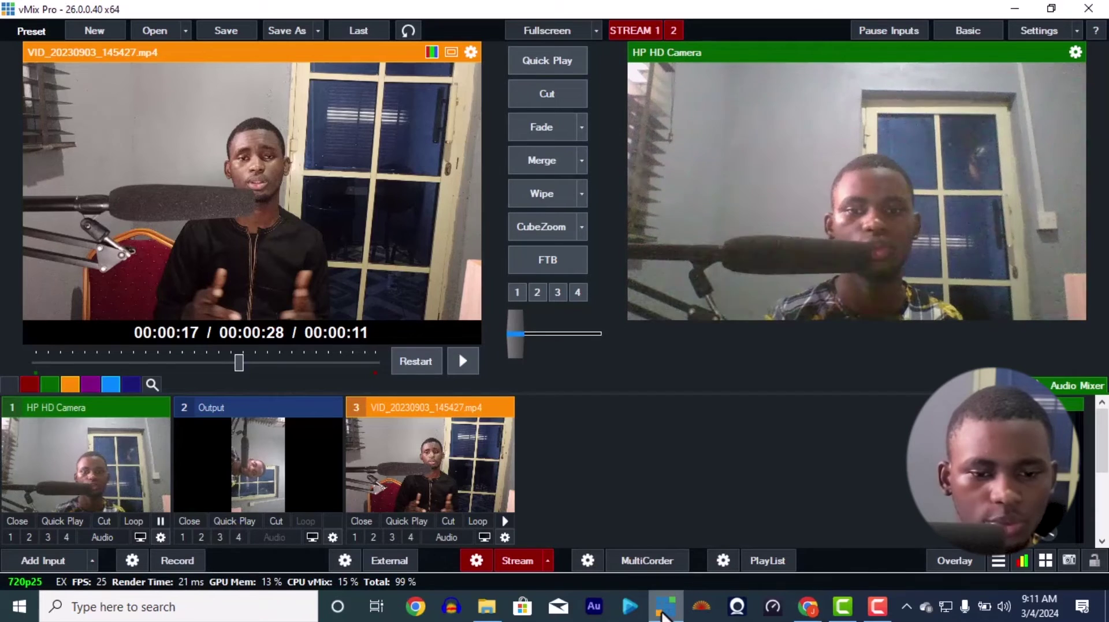
{"action": "left_click", "coordinate": [65, 559]}
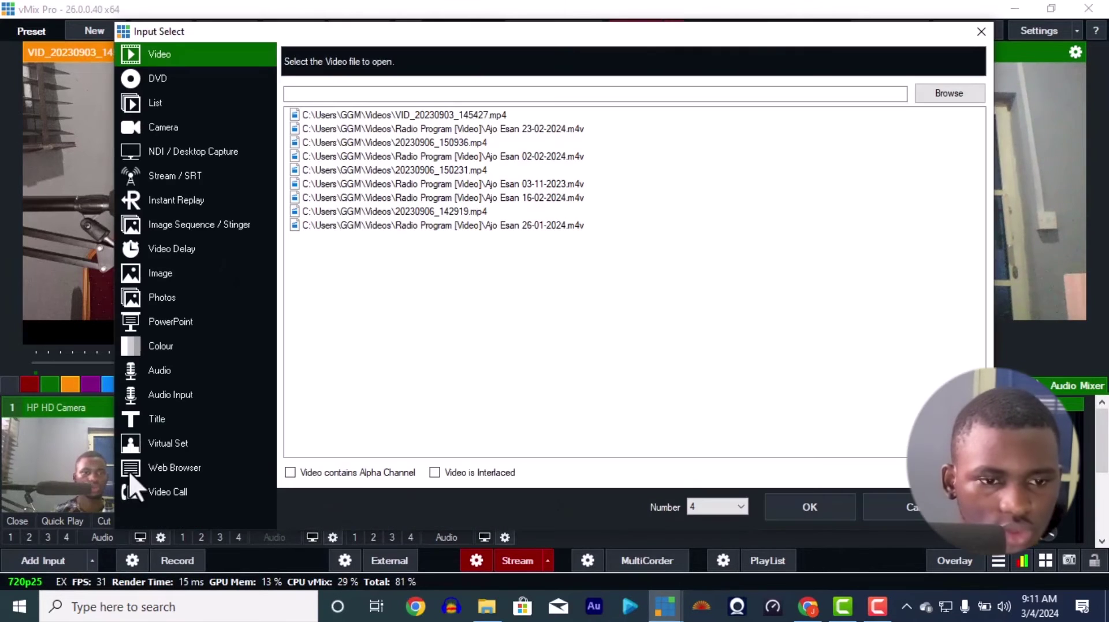
{"action": "left_click", "coordinate": [185, 421]}
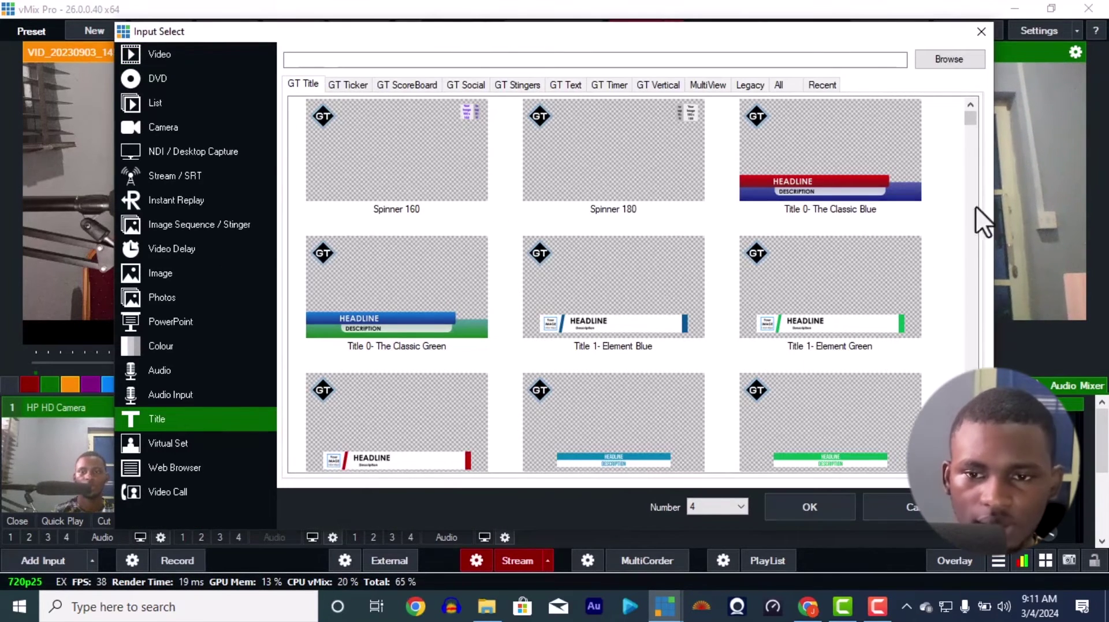
{"action": "left_click", "coordinate": [823, 85]}
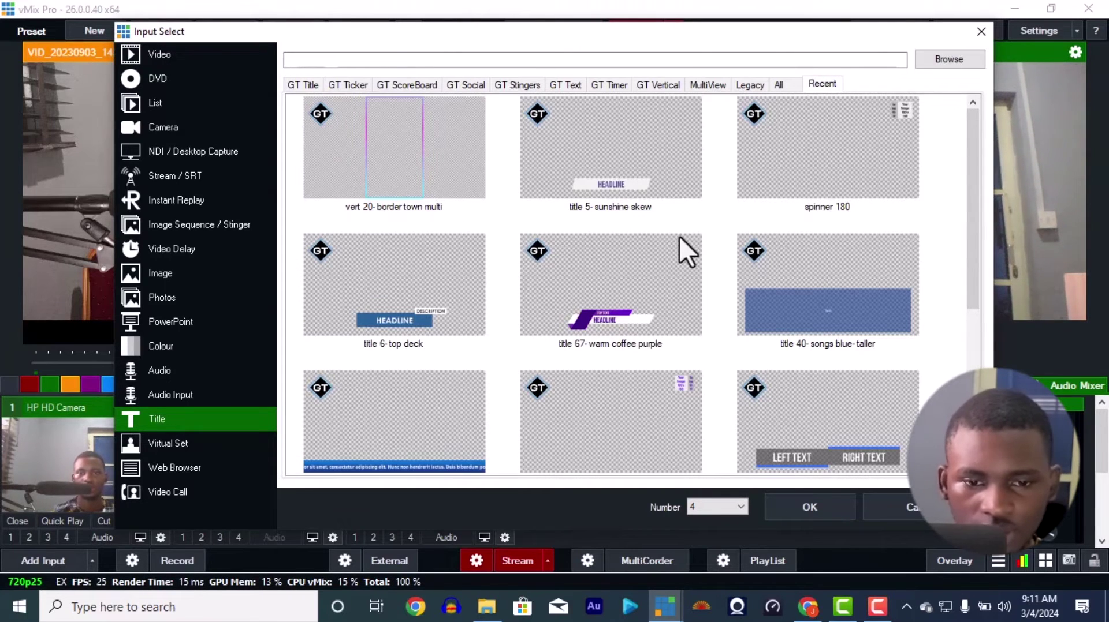
{"action": "left_click", "coordinate": [642, 295]}
{"action": "left_click", "coordinate": [787, 507]}
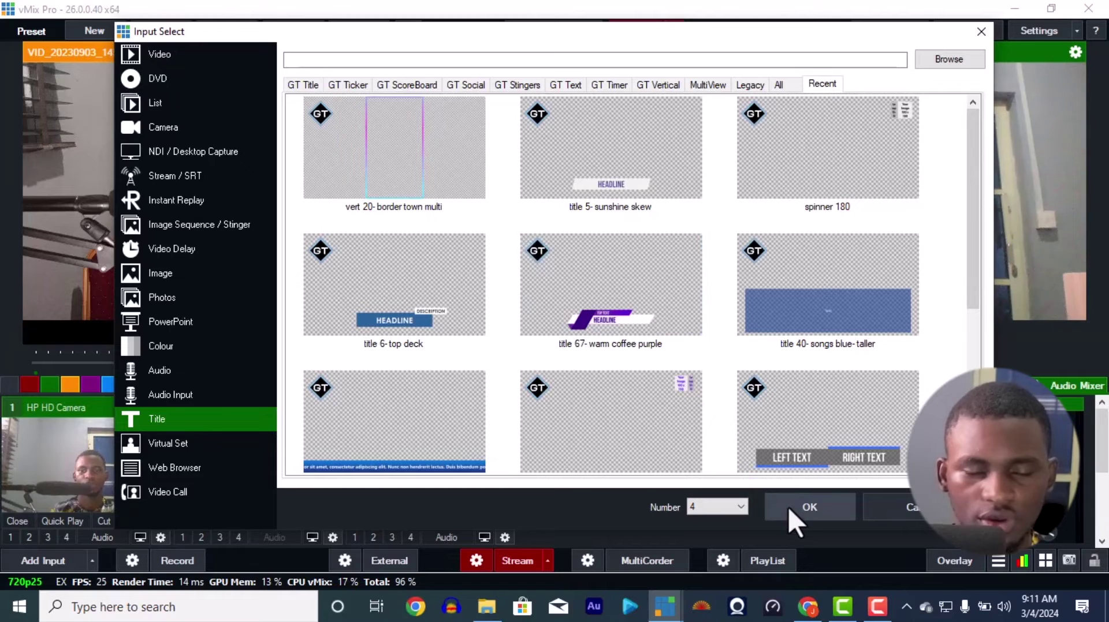
{"action": "double_click", "coordinate": [687, 313]}
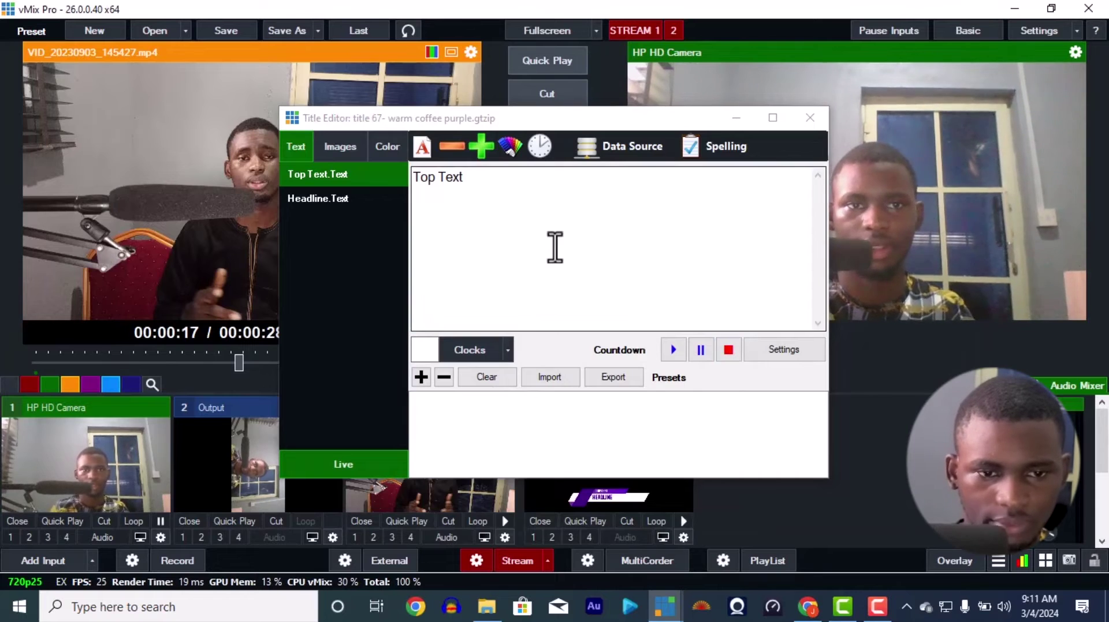
Set the title's top text to Ministering and its headline to the pastor's name, and show it on overlay channel 3.
{"action": "left_click", "coordinate": [554, 247]}
{"action": "key", "text": "ctrl+a"}
{"action": "type", "text": "Minist"}
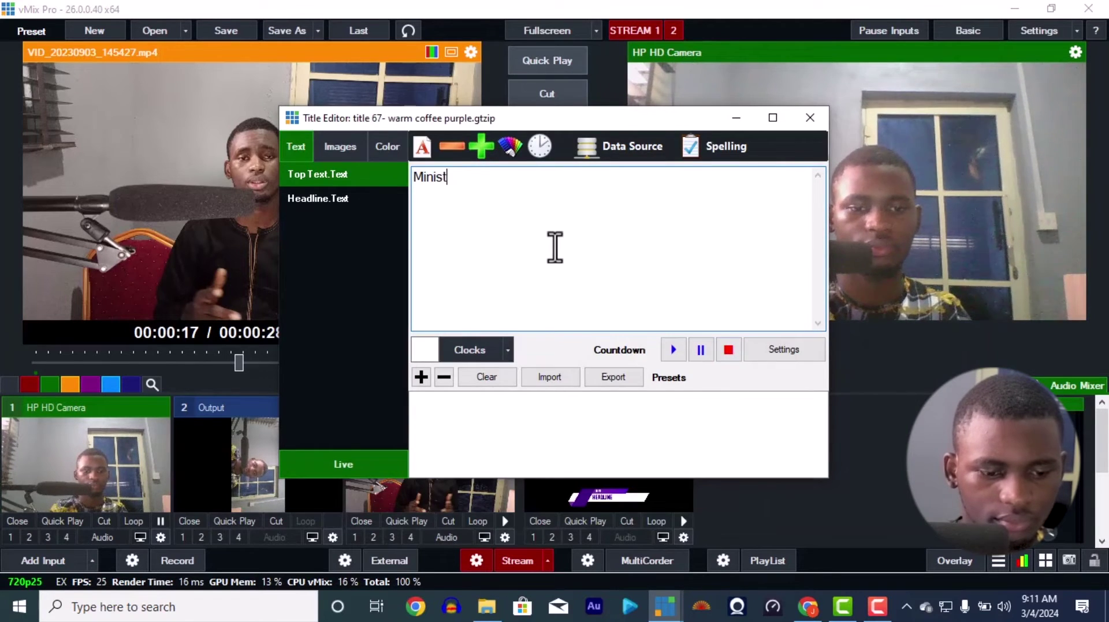
{"action": "left_click", "coordinate": [390, 201]}
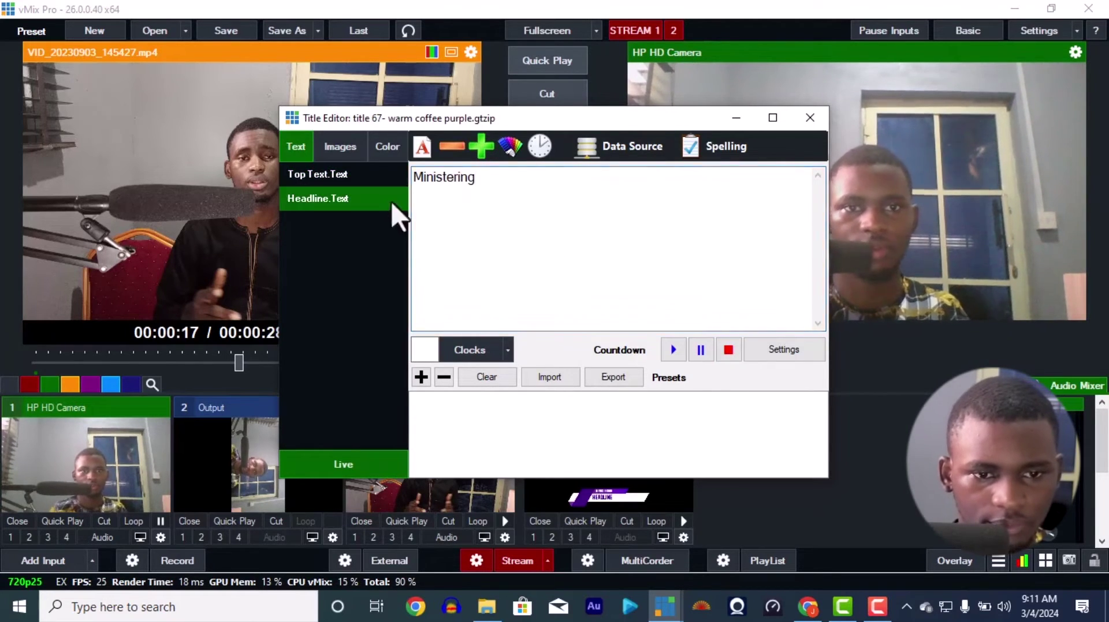
{"action": "type", "text": "Pastor"}
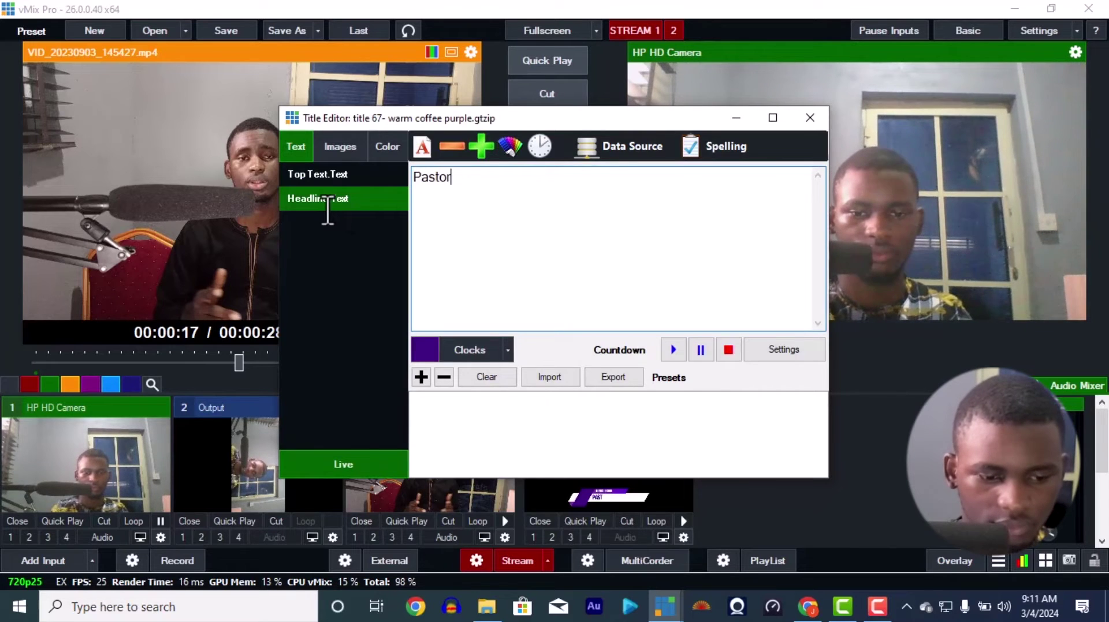
{"action": "type", "text": " A.O Samuel"}
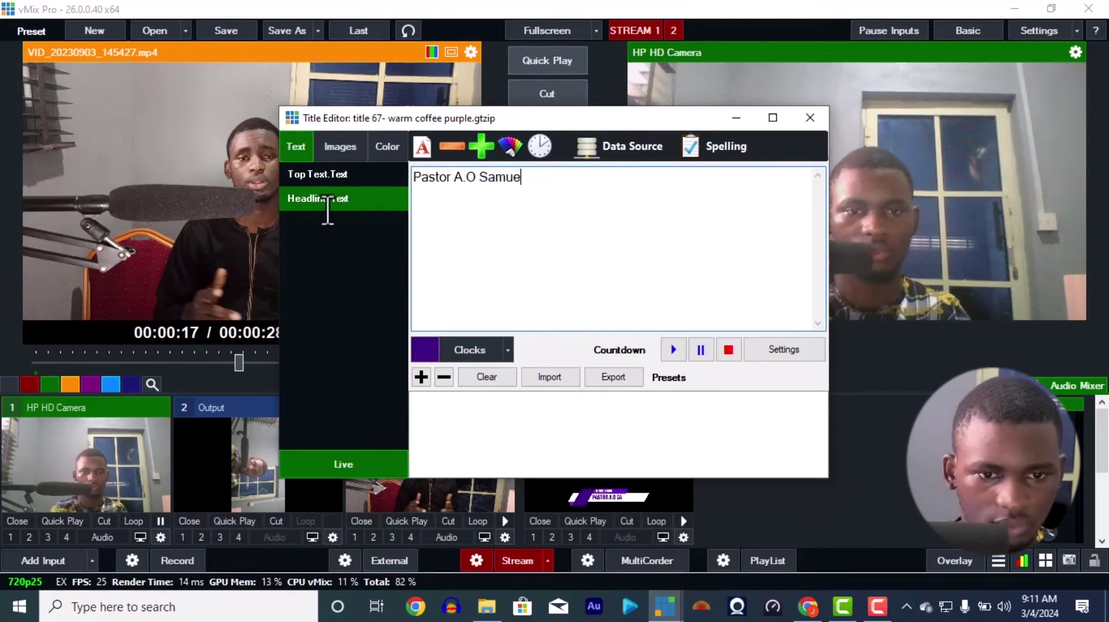
{"action": "left_click", "coordinate": [809, 119]}
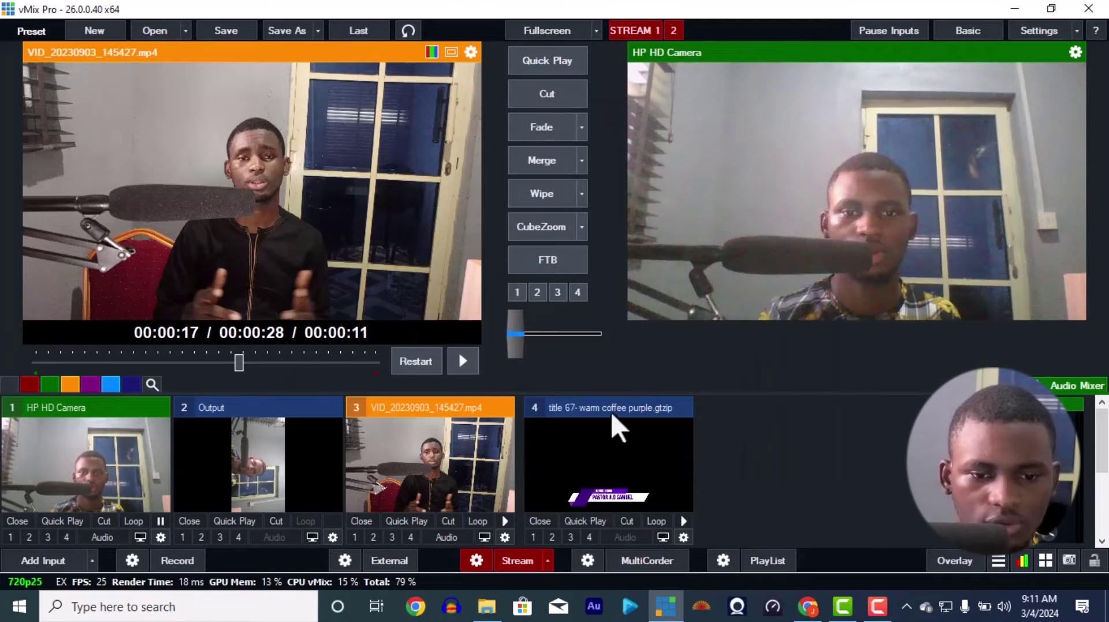
{"action": "left_click", "coordinate": [570, 537]}
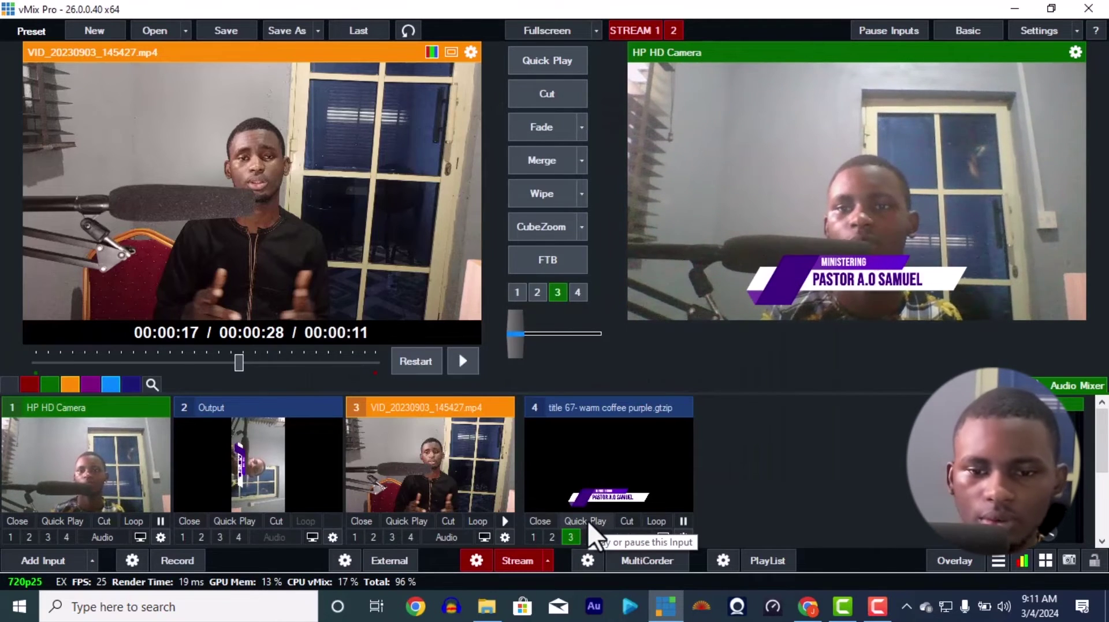
Shrink the title to a zoom of about 0.68, move it lower in the frame, and show the Output input in the preview.
{"action": "left_click", "coordinate": [683, 538]}
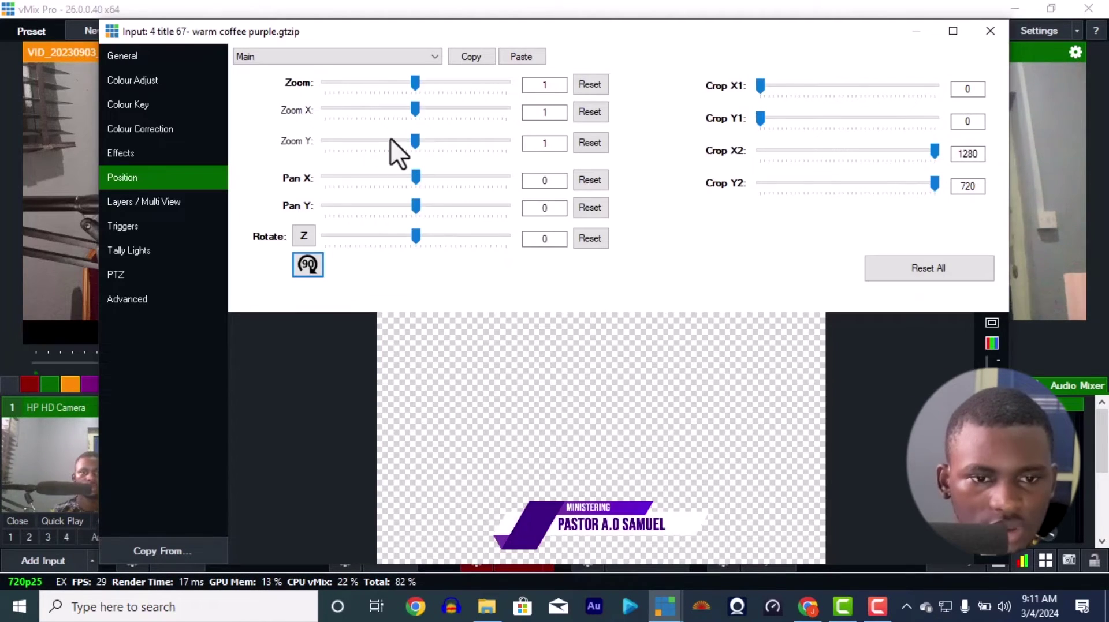
{"action": "left_click_drag", "start_coordinate": [412, 82], "coordinate": [388, 82]}
{"action": "left_click_drag", "start_coordinate": [553, 497], "coordinate": [552, 539]}
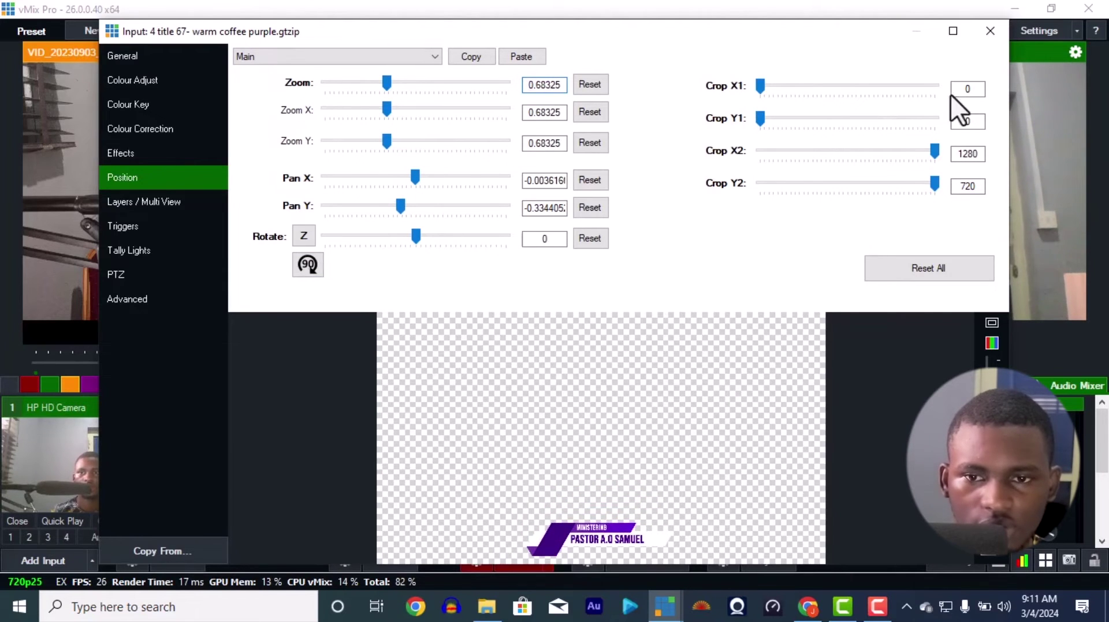
{"action": "left_click", "coordinate": [989, 31]}
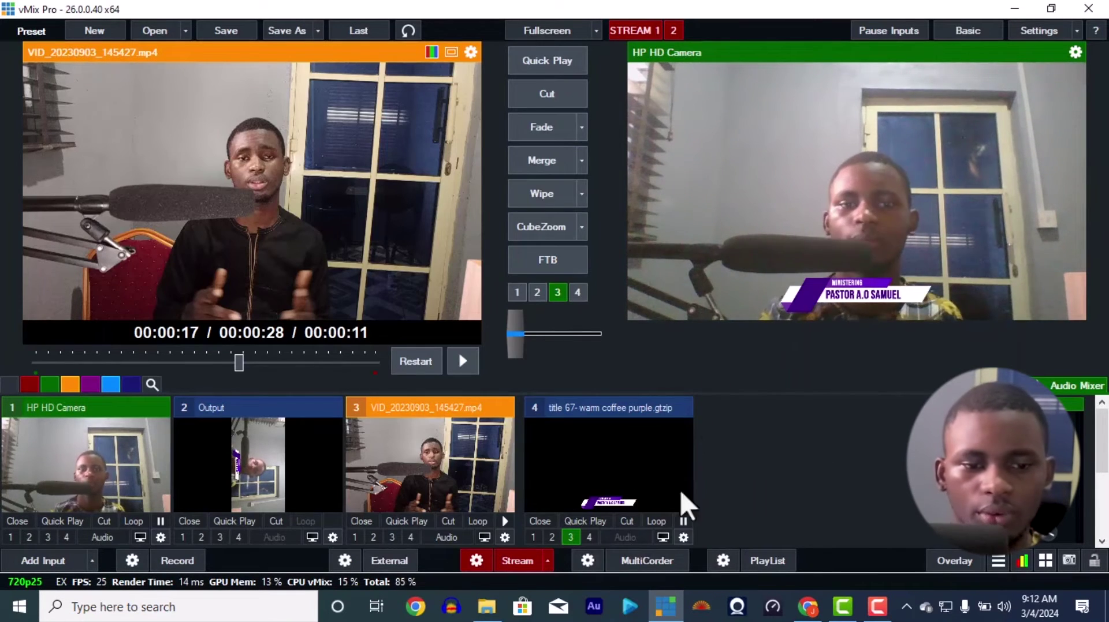
{"action": "left_click", "coordinate": [223, 487]}
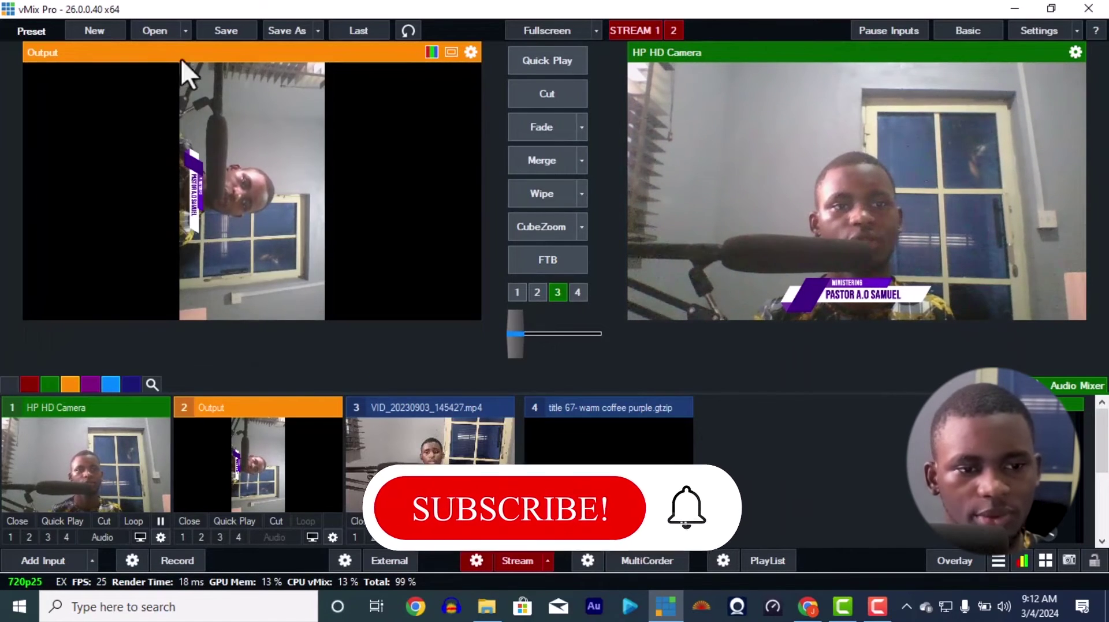
Check how the title overlay looks in the Instagram live preview, and return to vMix to view the input types that can be added.
{"action": "left_click", "coordinate": [808, 606]}
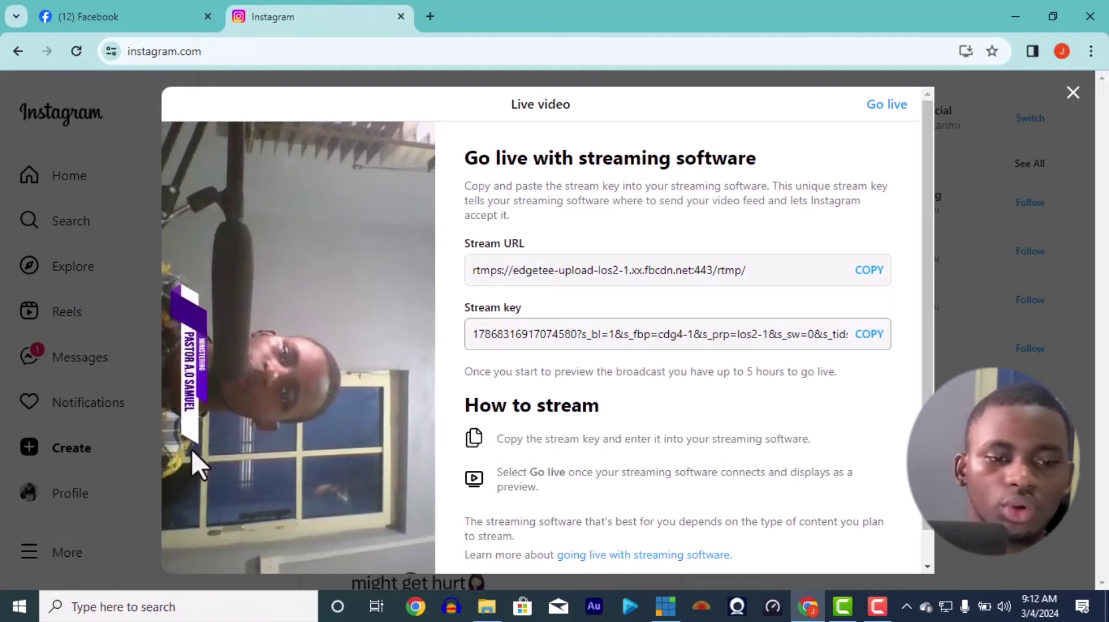
{"action": "left_click", "coordinate": [655, 604]}
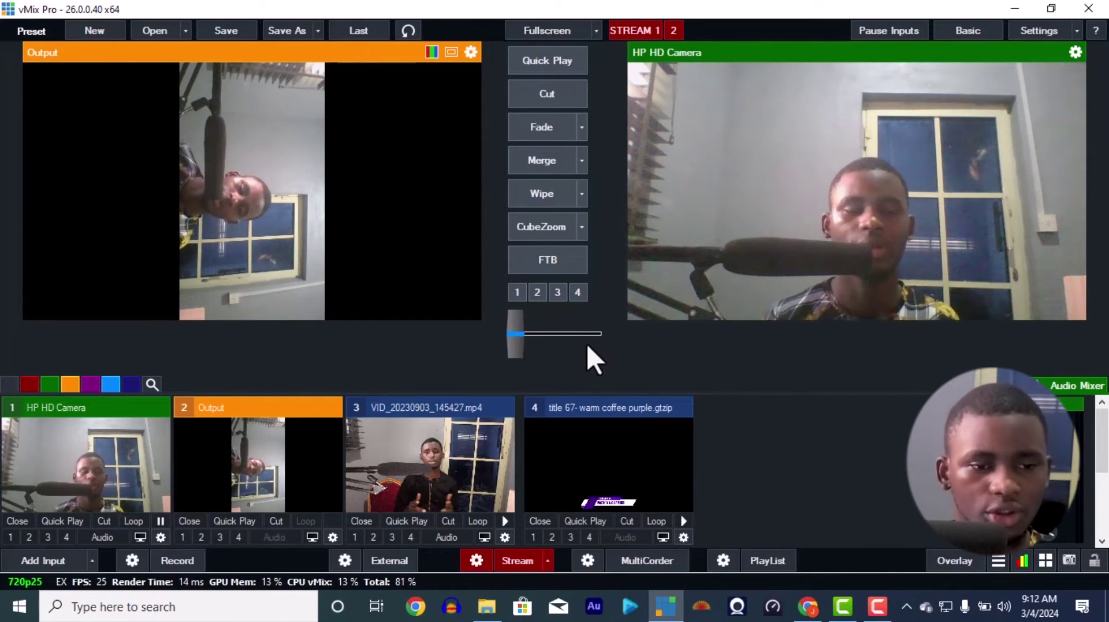
{"action": "left_click", "coordinate": [94, 560]}
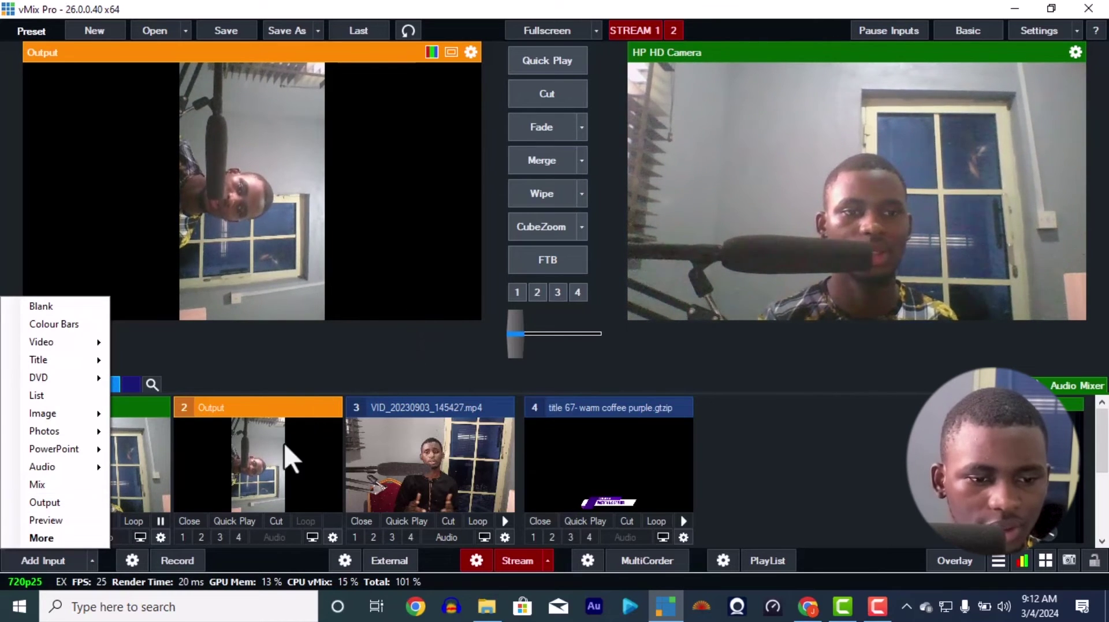
{"action": "left_click", "coordinate": [256, 455]}
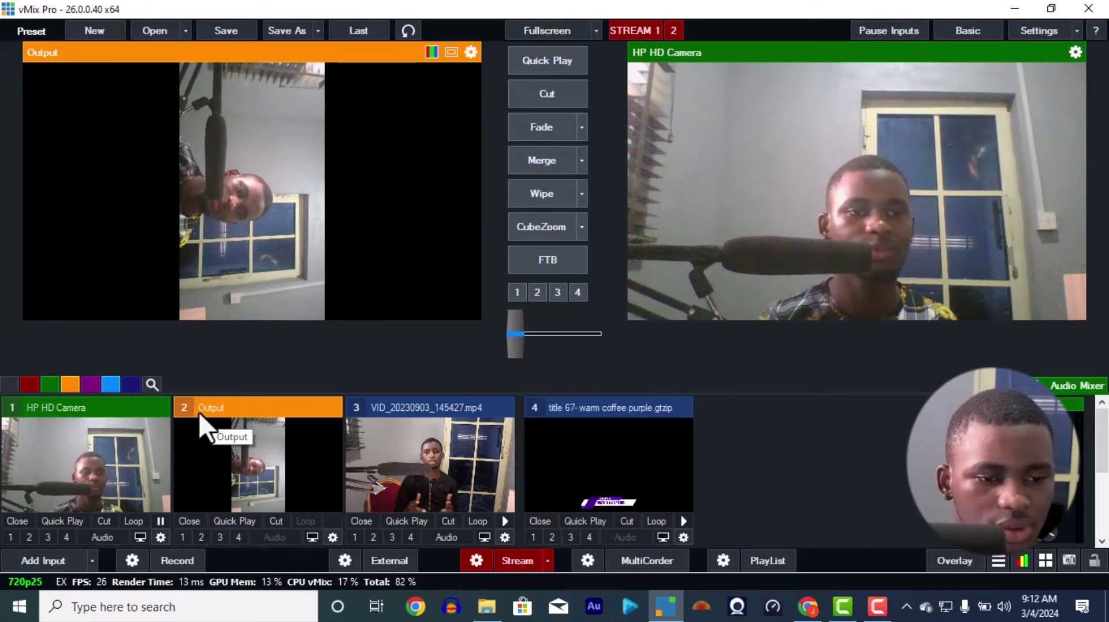
Move the Output input to fourth place among the inputs and review Output 2's source in the outputs settings, keeping Input2.
{"action": "left_click_drag", "start_coordinate": [200, 411], "coordinate": [621, 410]}
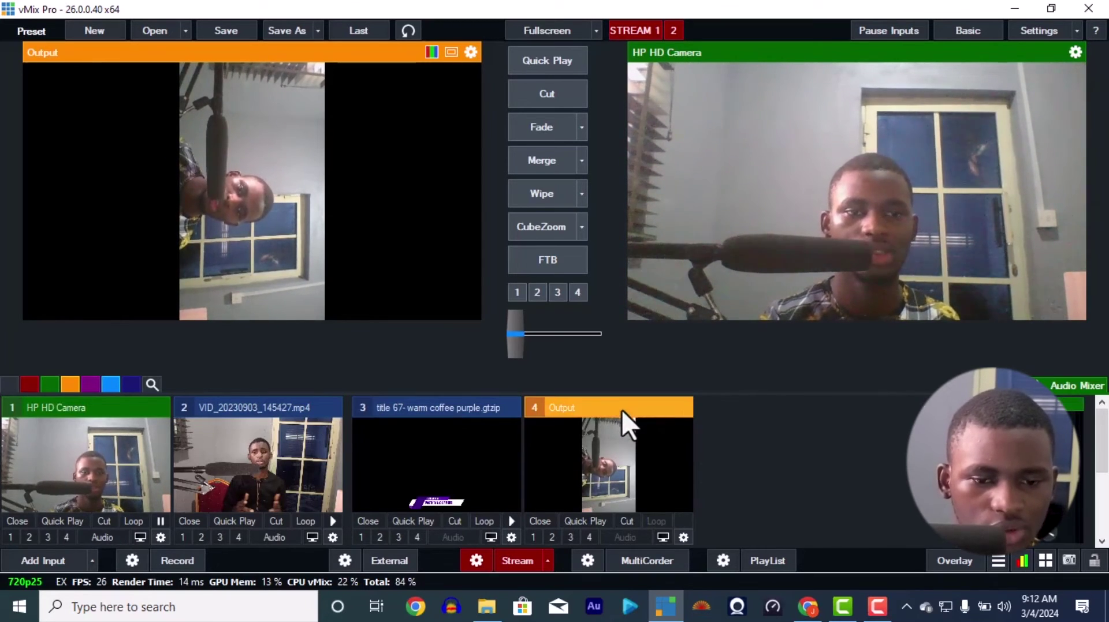
{"action": "left_click", "coordinate": [1042, 35]}
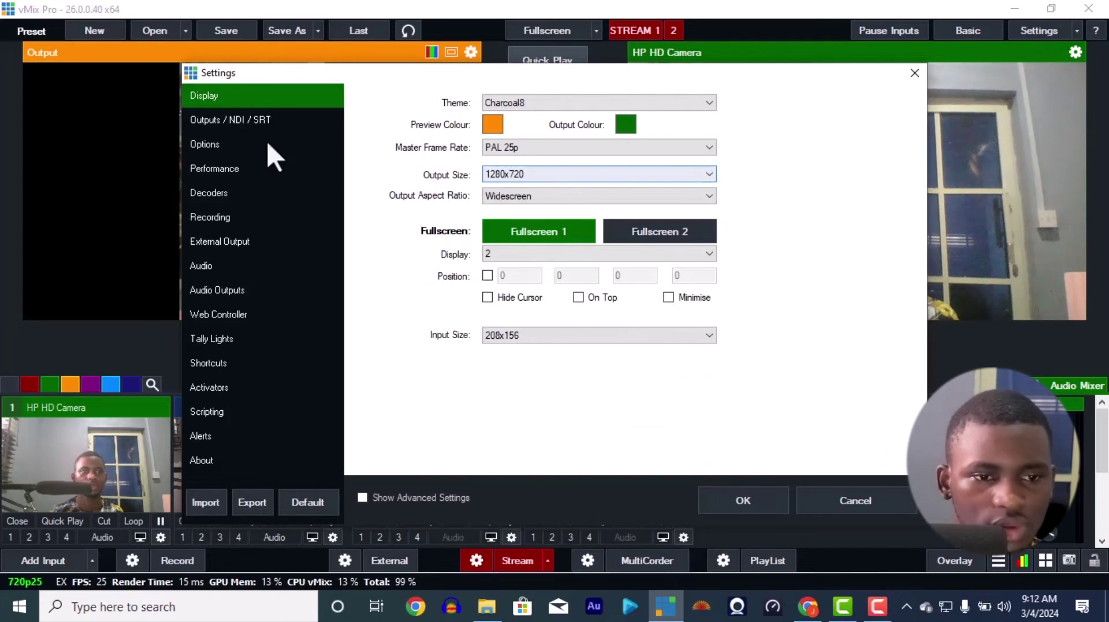
{"action": "left_click", "coordinate": [246, 120]}
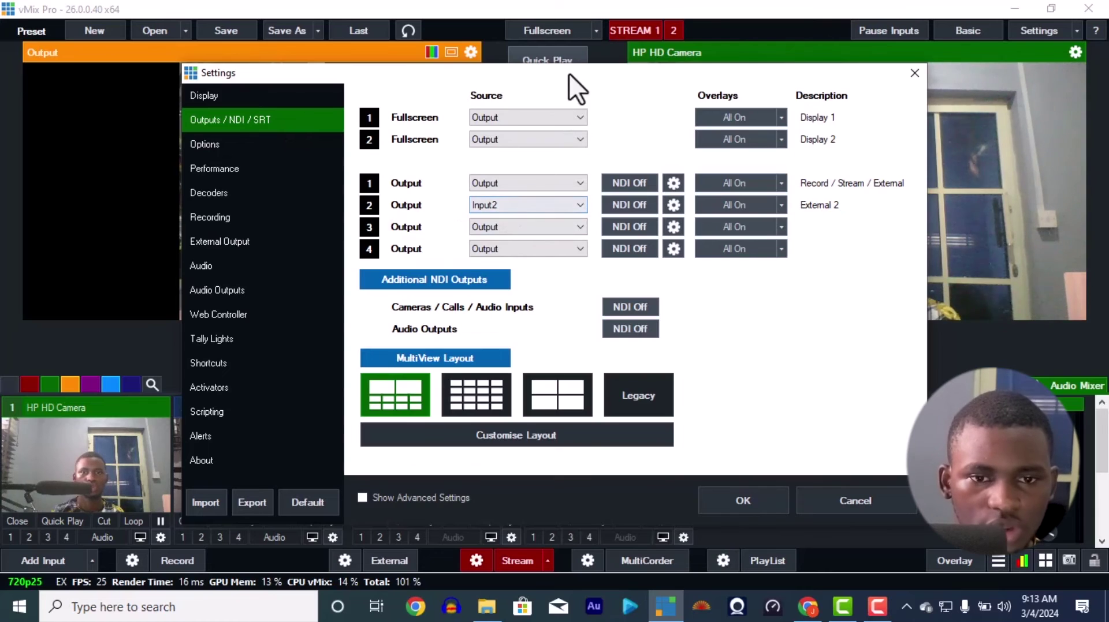
{"action": "left_click_drag", "start_coordinate": [568, 73], "coordinate": [698, 23]}
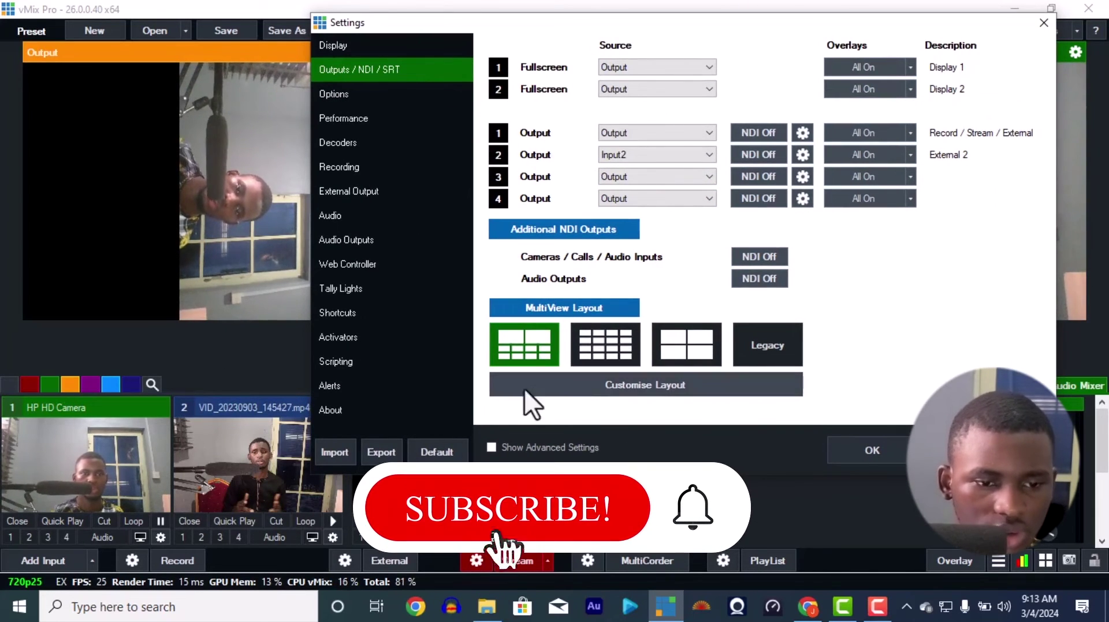
{"action": "left_click", "coordinate": [672, 156]}
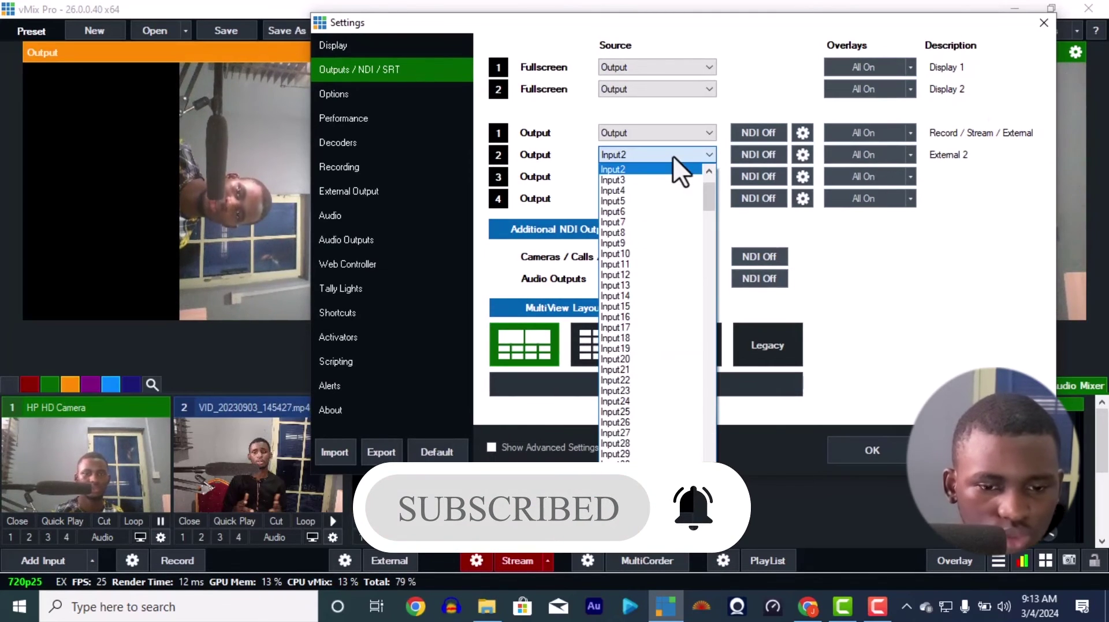
{"action": "left_click", "coordinate": [672, 155]}
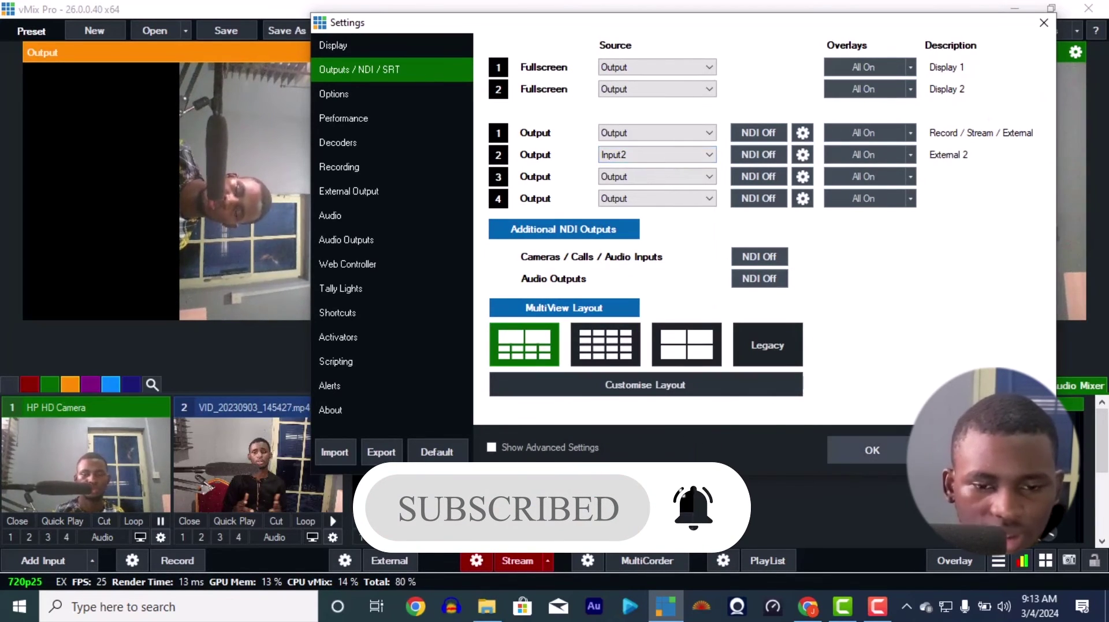
{"action": "left_click", "coordinate": [872, 451]}
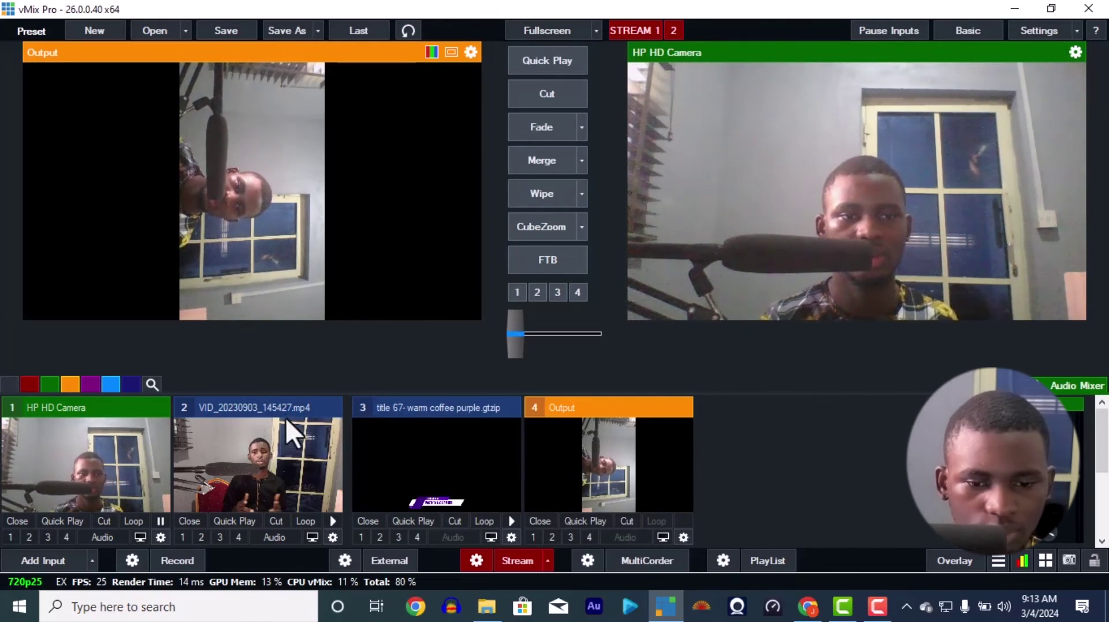
Check the Instagram preview in the browser, and in vMix preview the video clip and move the Output input back to second place.
{"action": "left_click", "coordinate": [807, 606]}
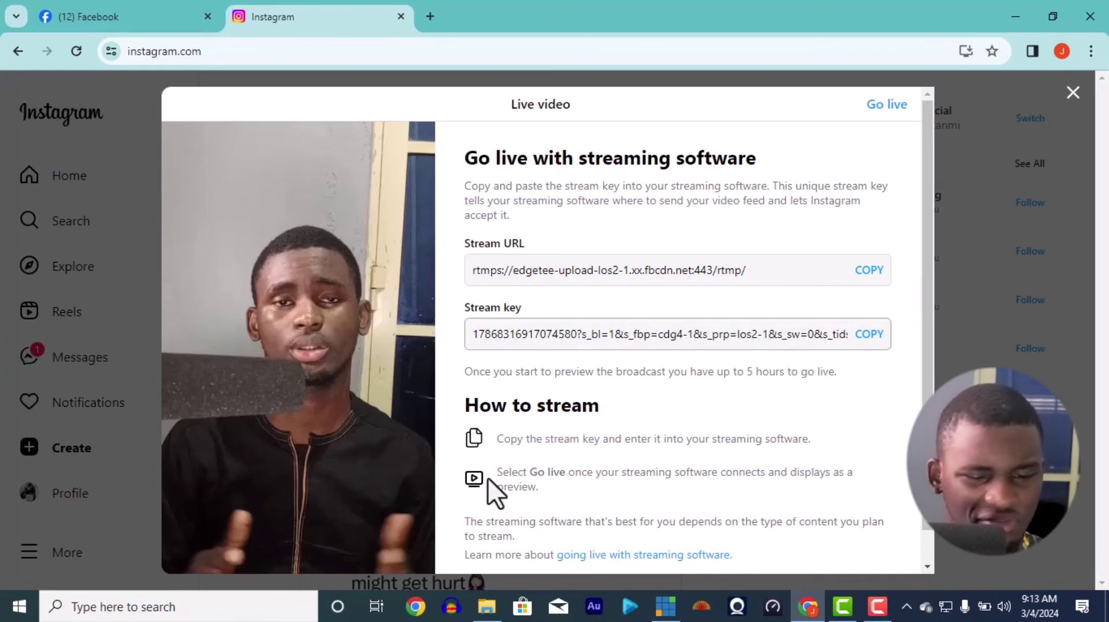
{"action": "left_click", "coordinate": [664, 603]}
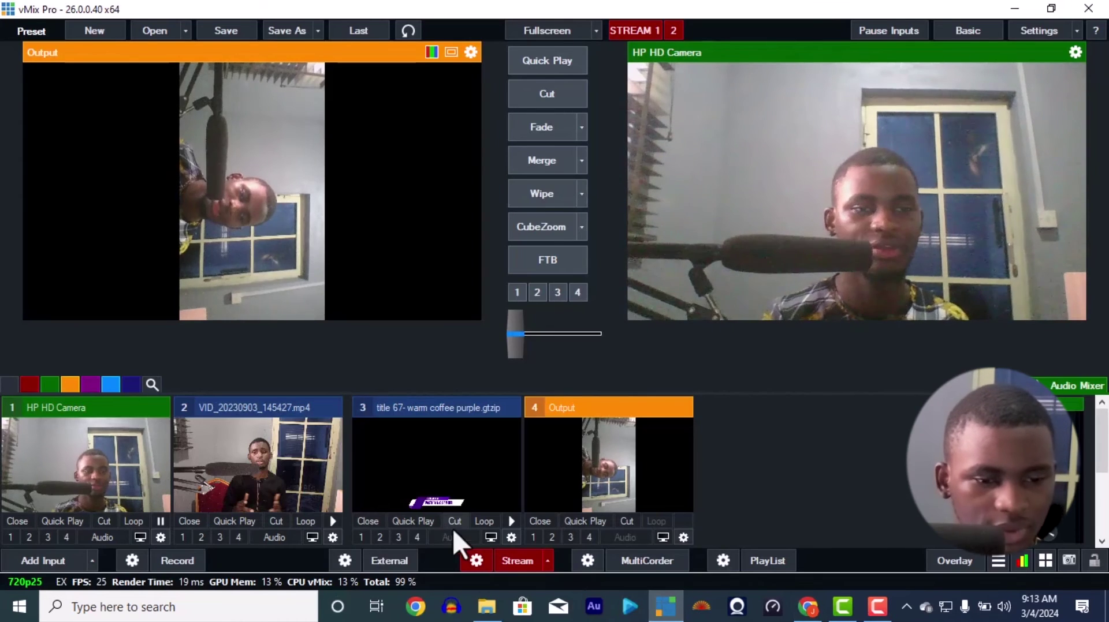
{"action": "left_click", "coordinate": [277, 465]}
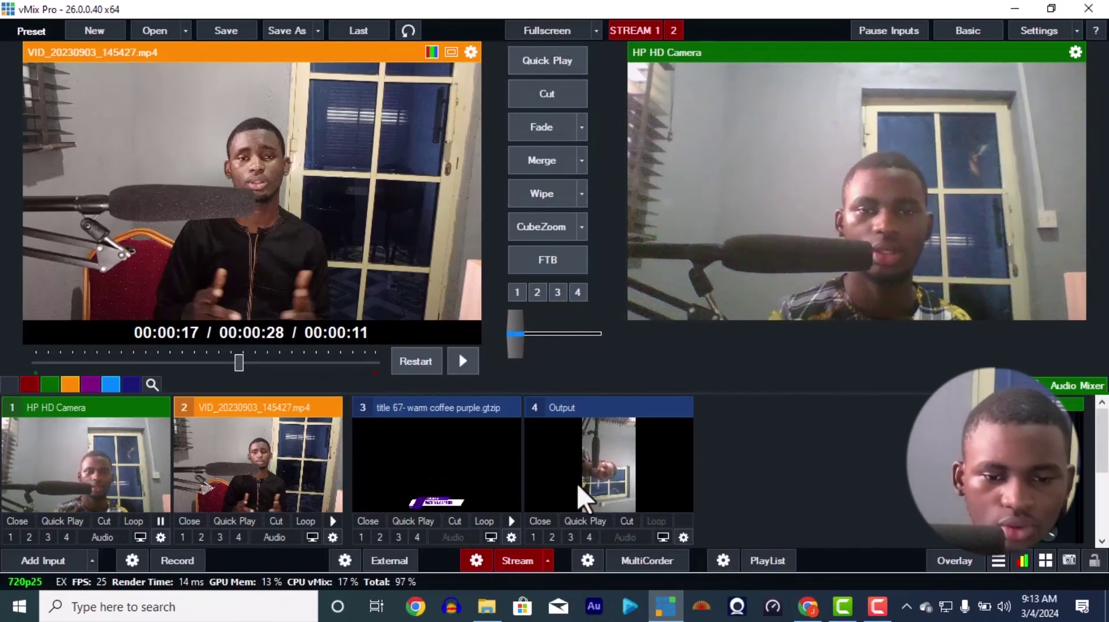
{"action": "left_click_drag", "start_coordinate": [614, 427], "coordinate": [261, 418]}
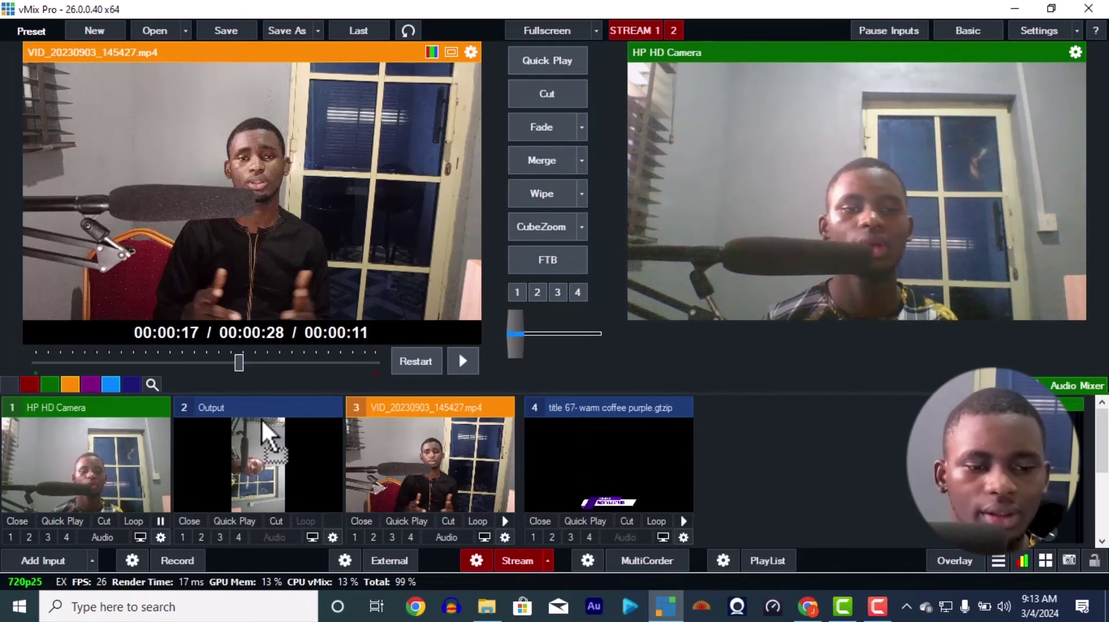
Compare the feeds reaching the Instagram live preview and the Facebook live dashboard in the browser.
{"action": "left_click", "coordinate": [808, 613]}
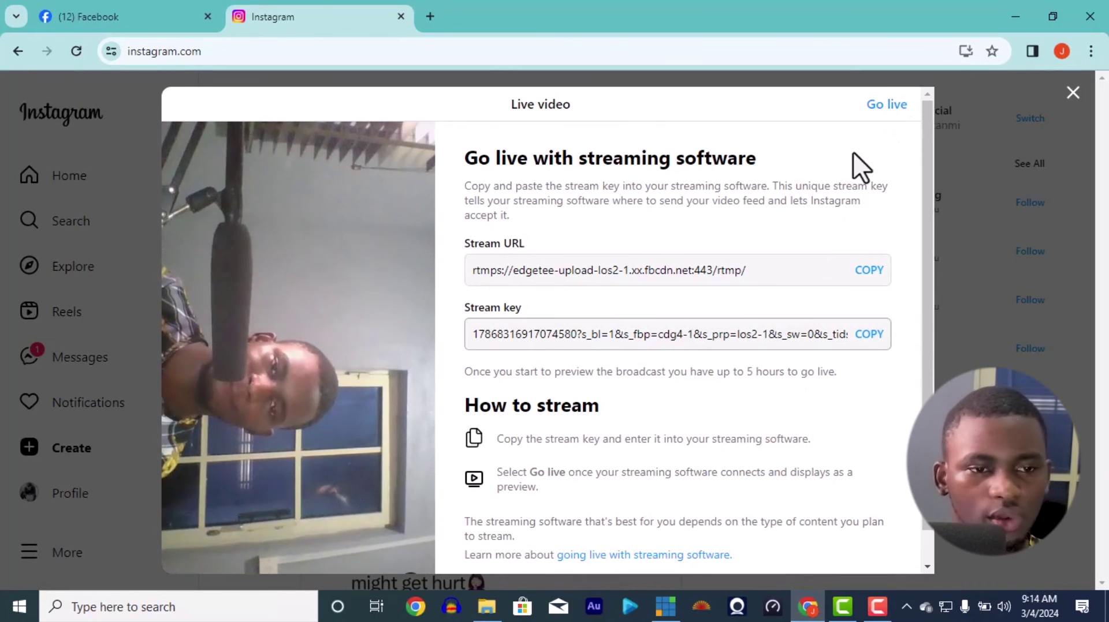
{"action": "left_click", "coordinate": [148, 13]}
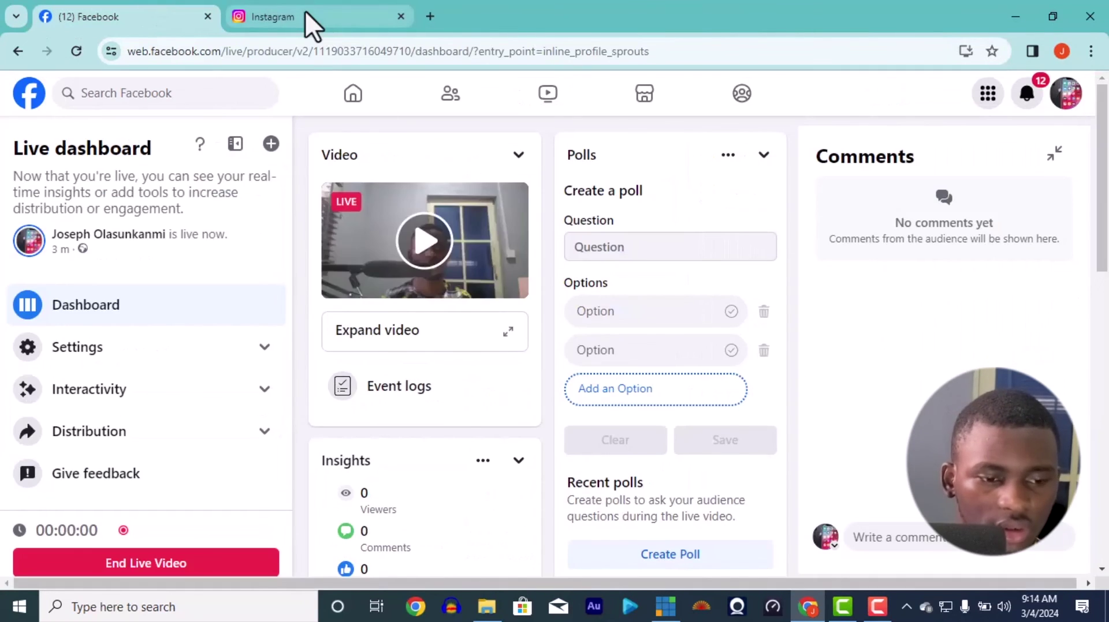
{"action": "left_click", "coordinate": [303, 15]}
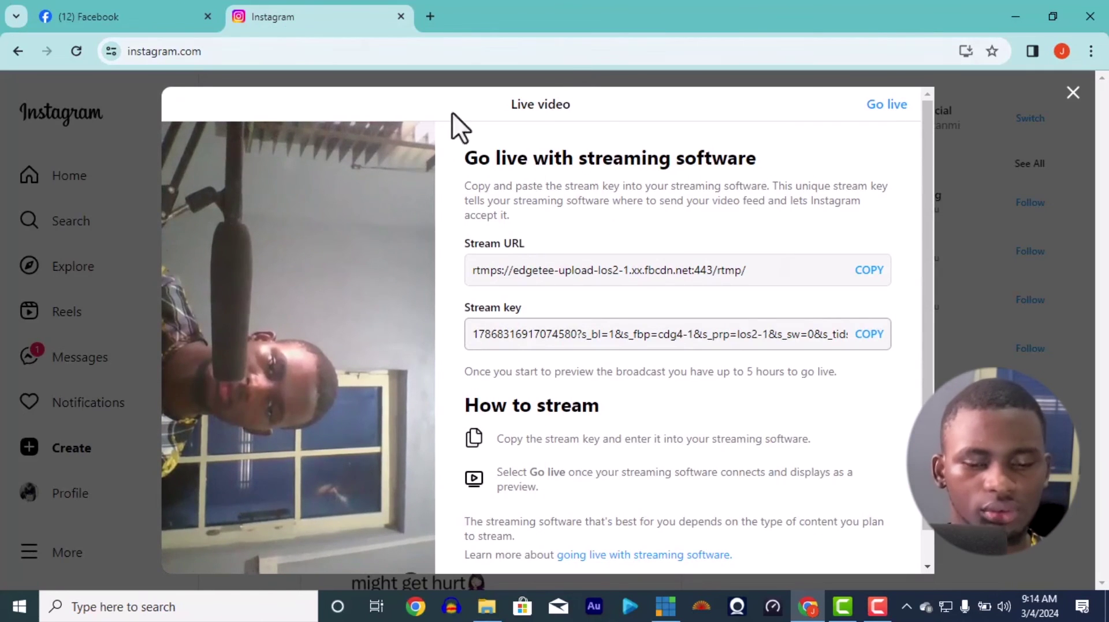
Return to vMix and stop streaming.
{"action": "left_click", "coordinate": [665, 606]}
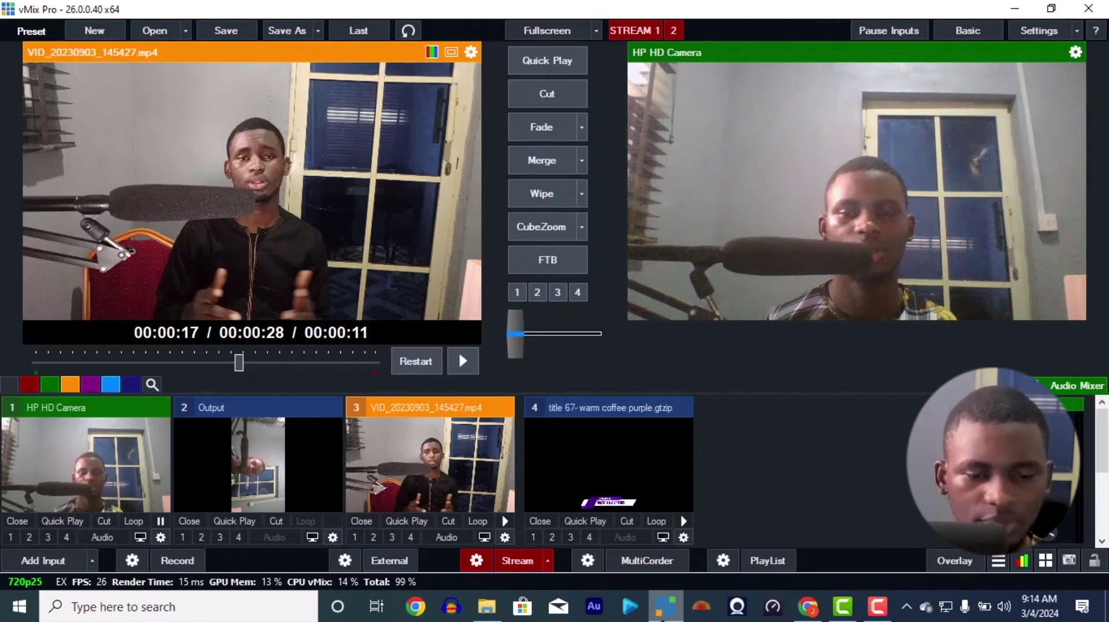
{"action": "left_click", "coordinate": [516, 561]}
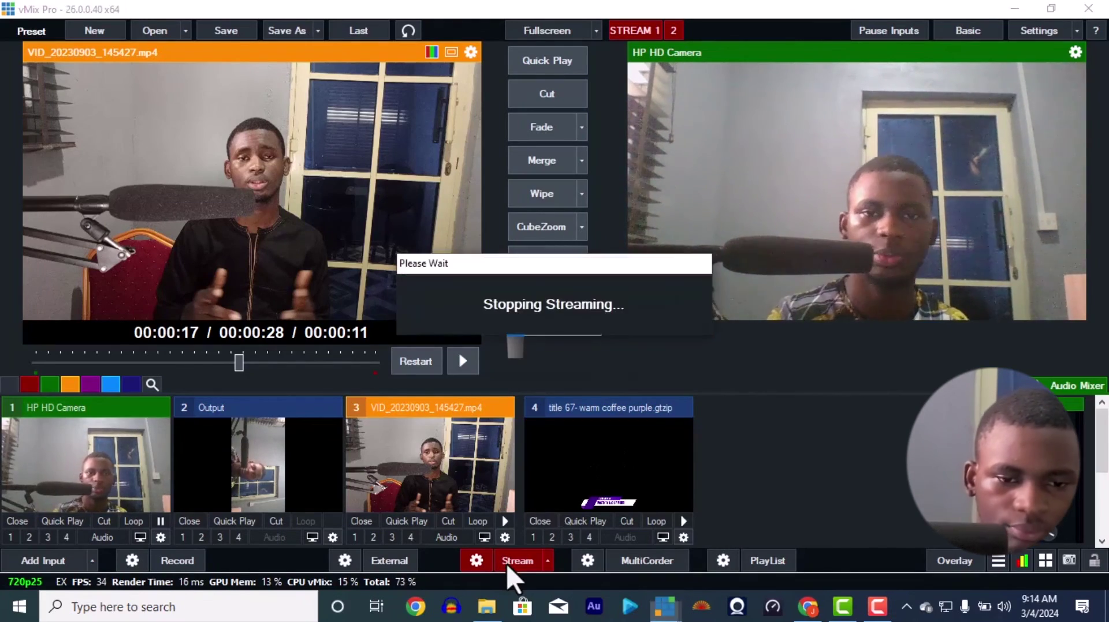